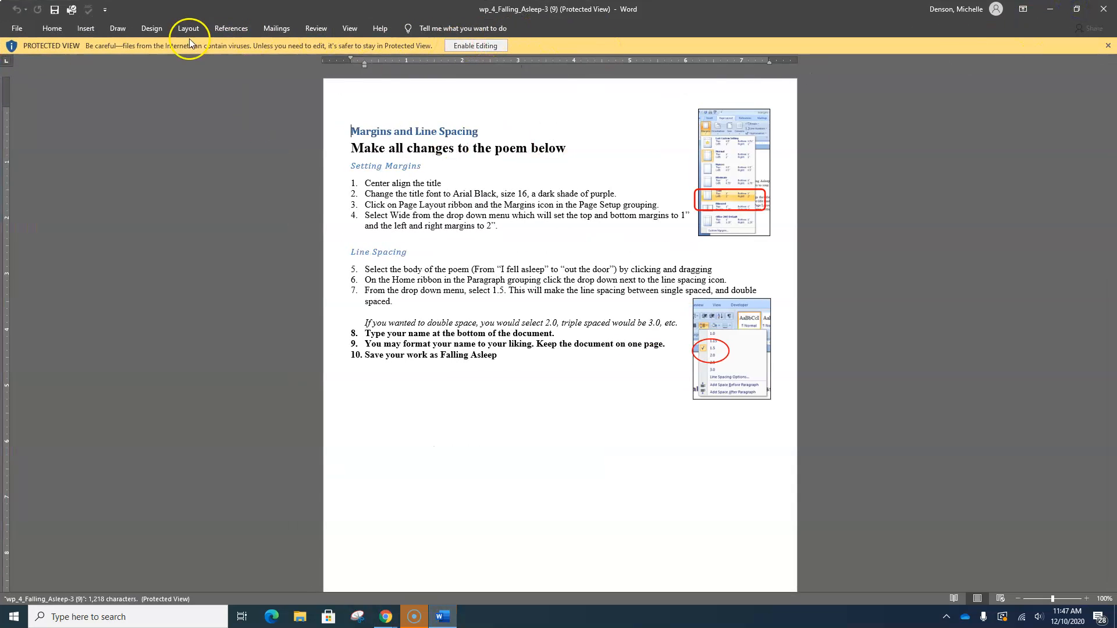
- Enable editing of the downloaded Falling Asleep document and minimize the Word window
{"action": "left_click", "coordinate": [492, 47]}
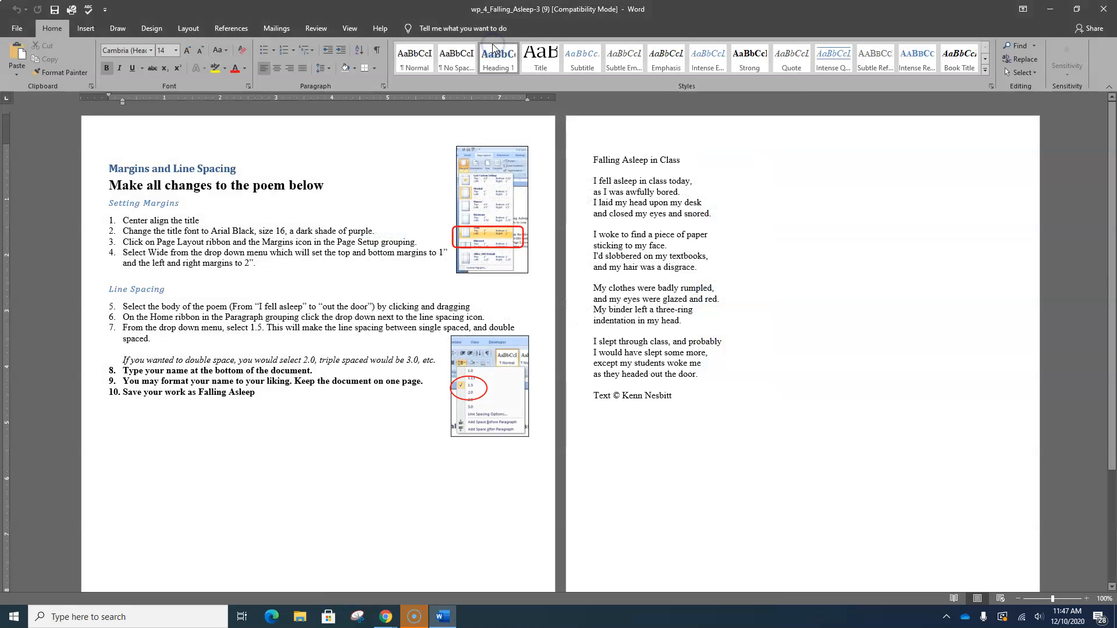
{"action": "left_click", "coordinate": [1050, 9]}
- Open a new browser tab, go to Clever and launch Office 365 from the favourites
{"action": "left_click", "coordinate": [296, 10]}
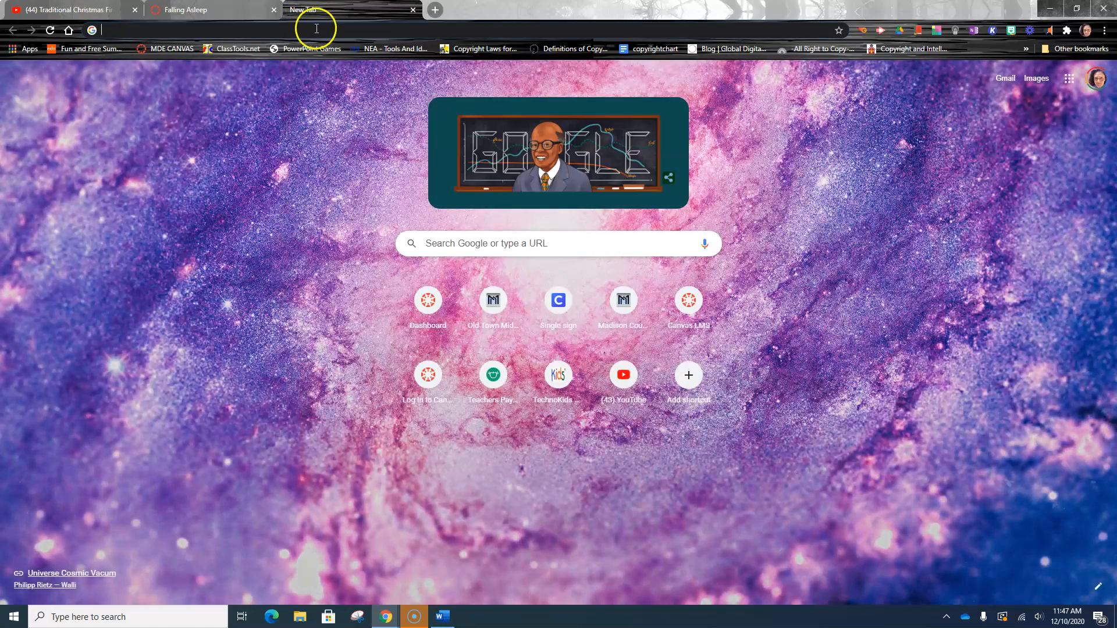
{"action": "left_click", "coordinate": [316, 28]}
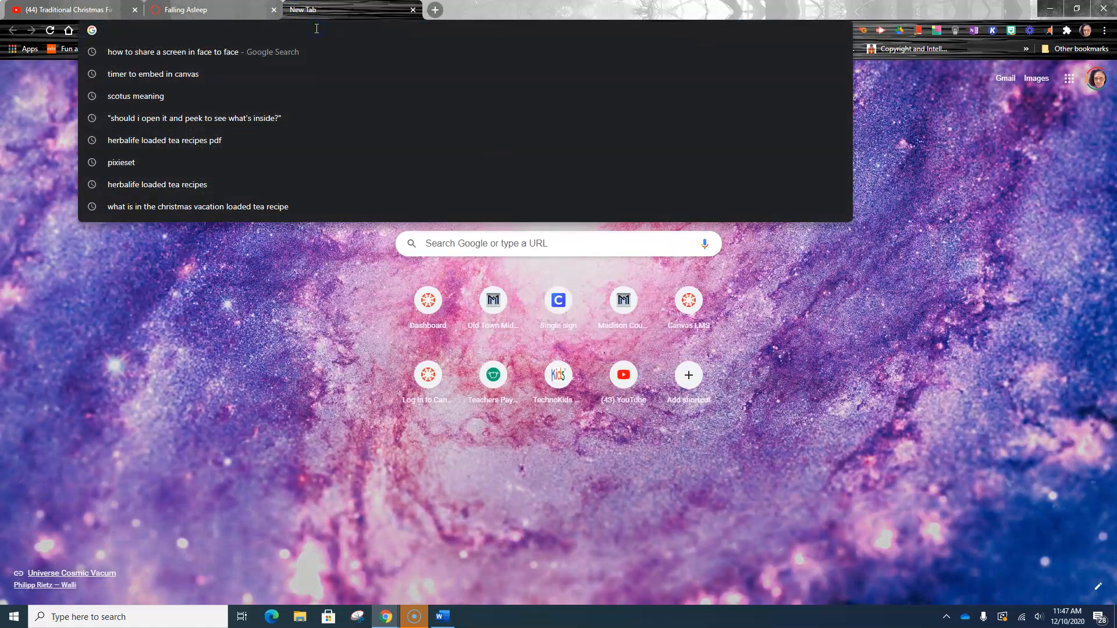
{"action": "left_click", "coordinate": [568, 332]}
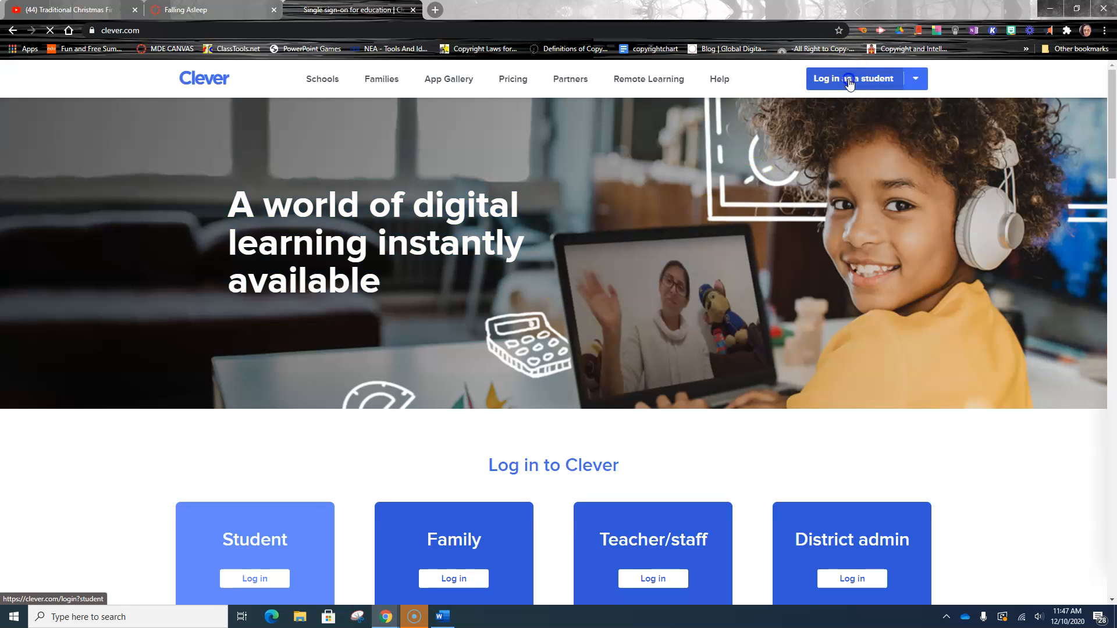
{"action": "left_click", "coordinate": [848, 79]}
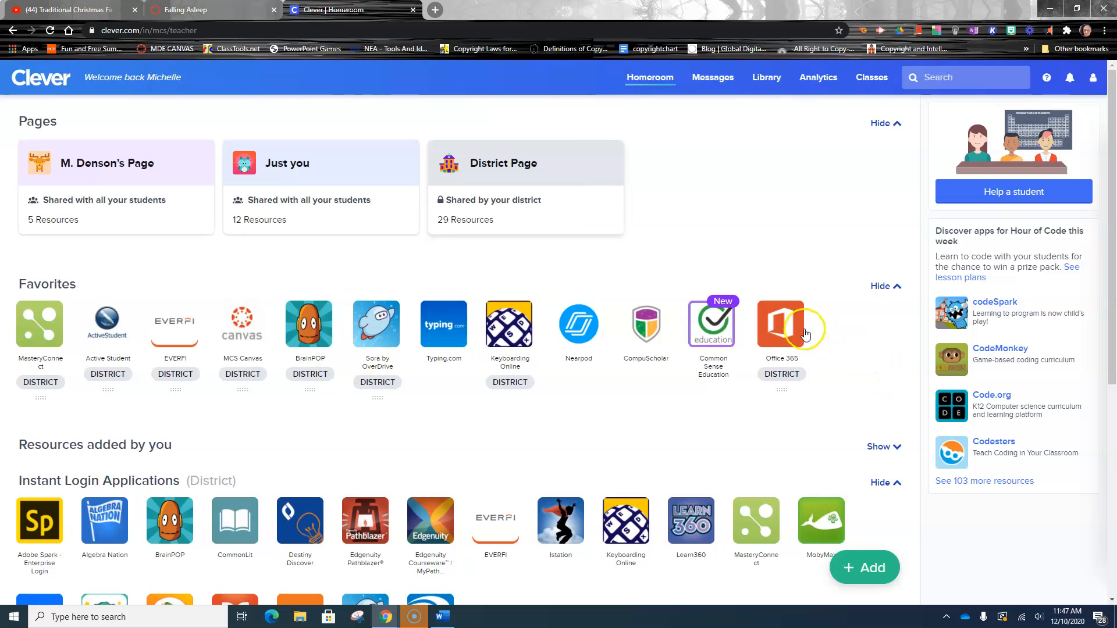
{"action": "left_click", "coordinate": [796, 328]}
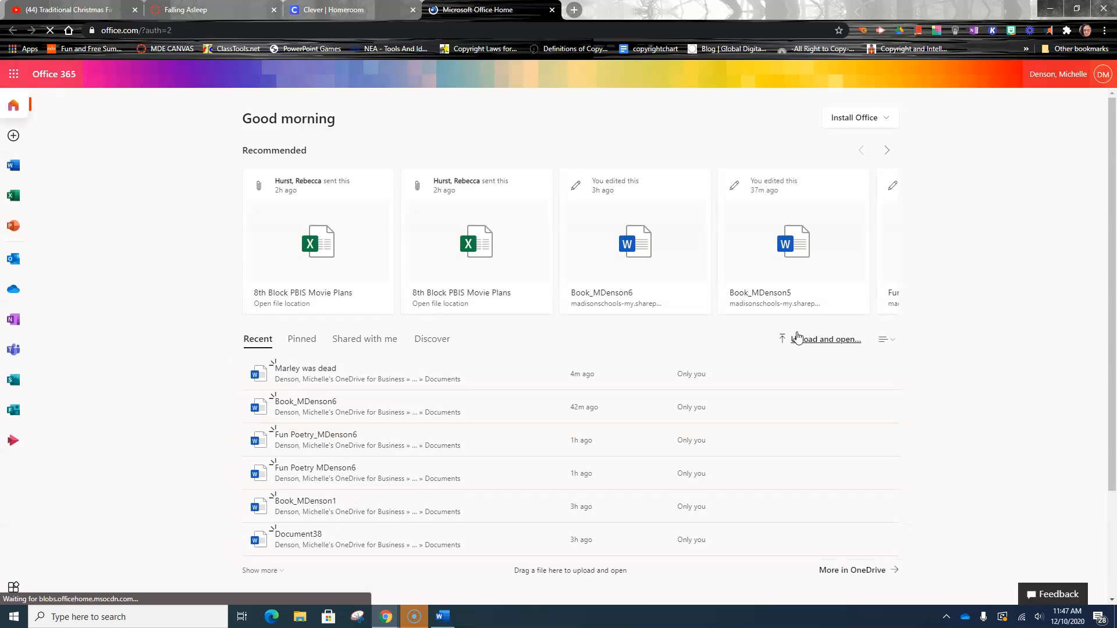
- Upload and open wp_4_Falling_Asleep-3 (9) from the Downloads folder in Office 365
{"action": "left_click", "coordinate": [812, 343]}
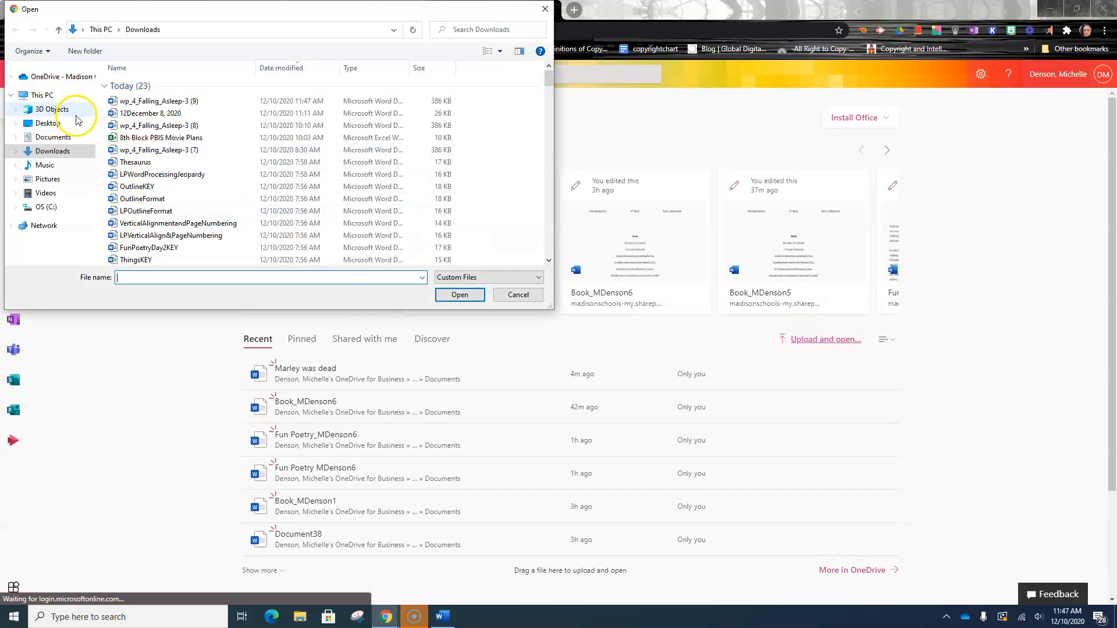
{"action": "left_click", "coordinate": [149, 101]}
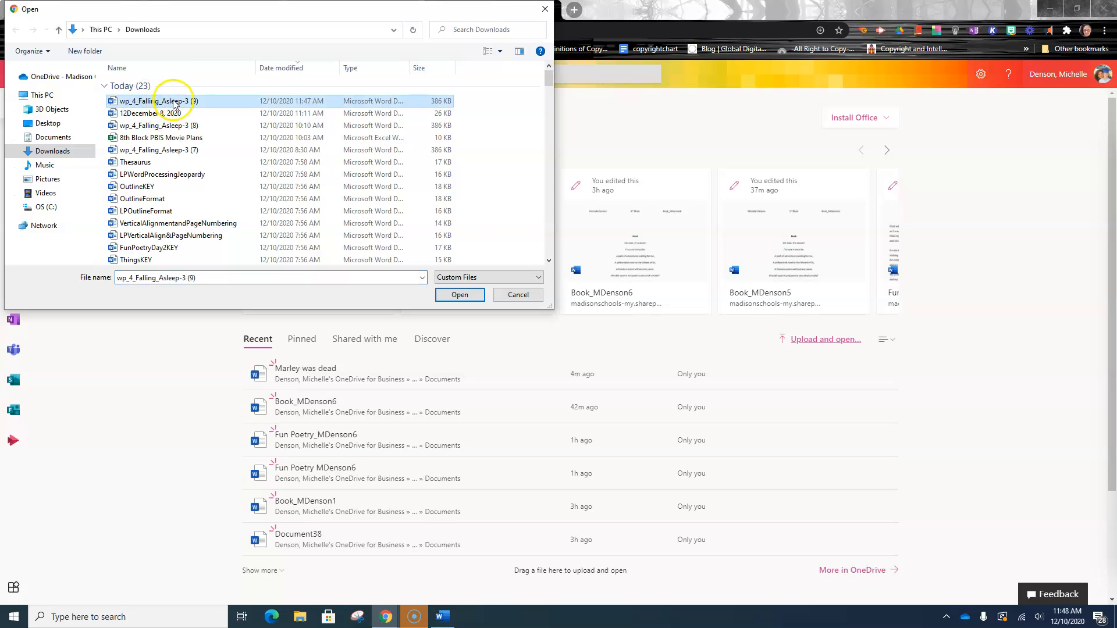
{"action": "left_click", "coordinate": [460, 294]}
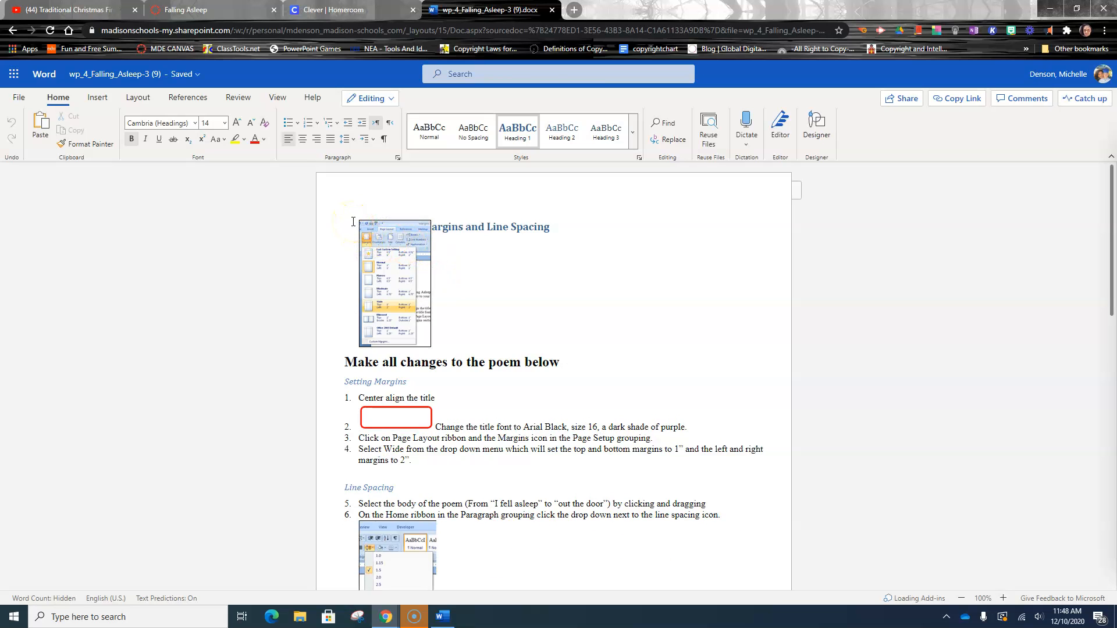
- Delete the instruction text and the blank lines above the poem so the title starts the document
{"action": "left_click_drag", "start_coordinate": [403, 229], "coordinate": [486, 475]}
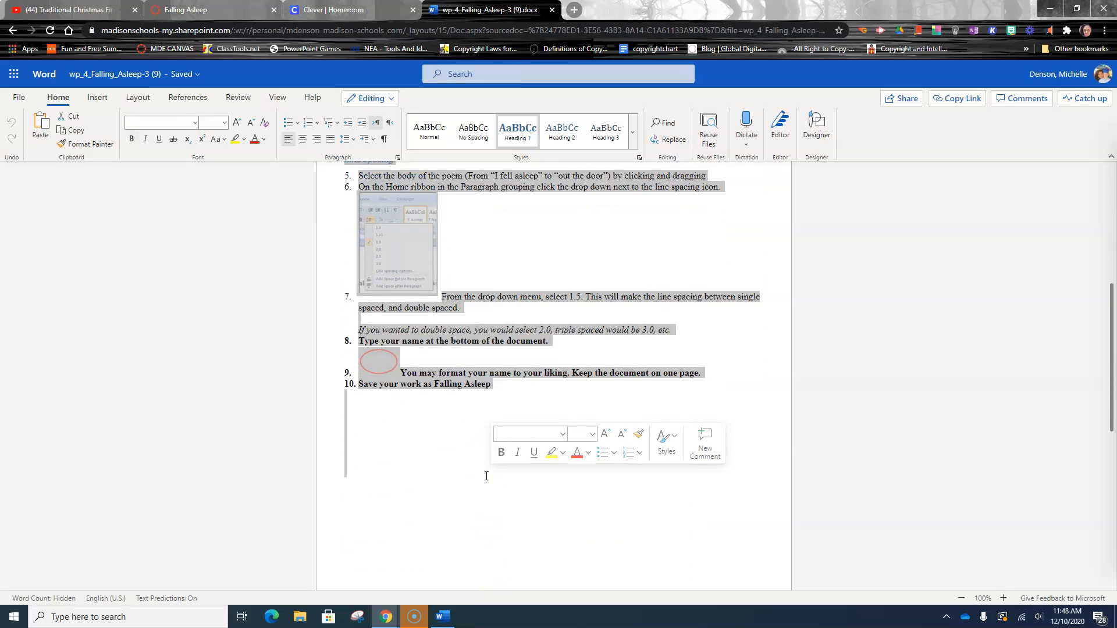
{"action": "key", "text": "ctrl+Home"}
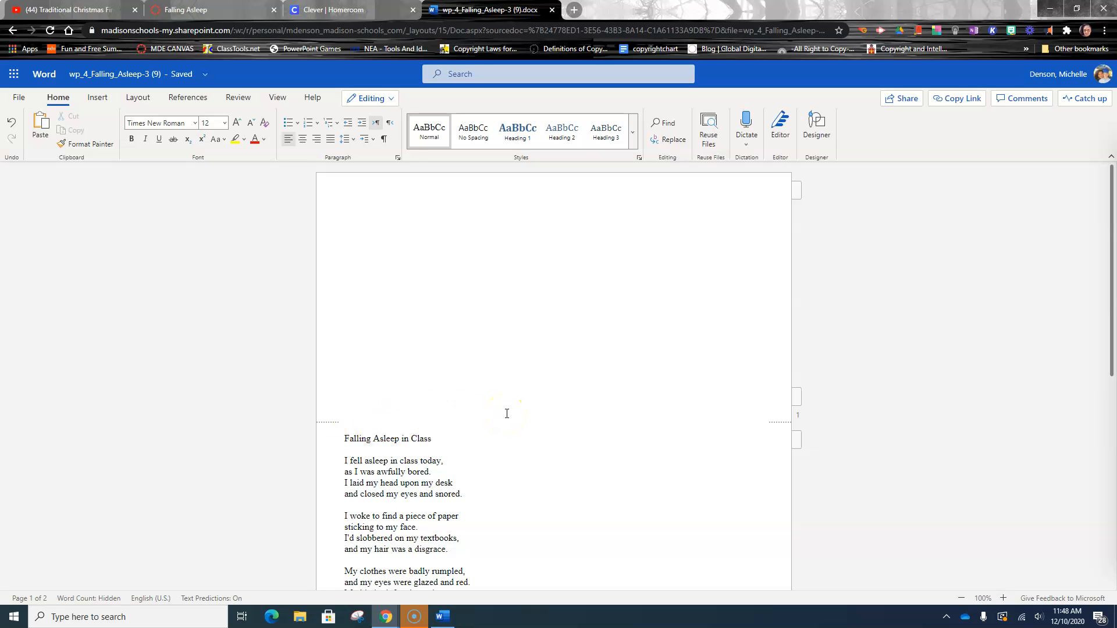
{"action": "key", "text": "Delete"}
{"action": "key", "text": "Delete"}
{"action": "key", "text": "Delete"}
{"action": "key", "text": "Delete"}
{"action": "key", "text": "Delete"}
{"action": "key", "text": "Delete"}
{"action": "key", "text": "Delete"}
{"action": "key", "text": "Delete"}
{"action": "key", "text": "Delete"}
{"action": "key", "text": "Delete"}
{"action": "key", "text": "Delete"}
{"action": "key", "text": "Delete"}
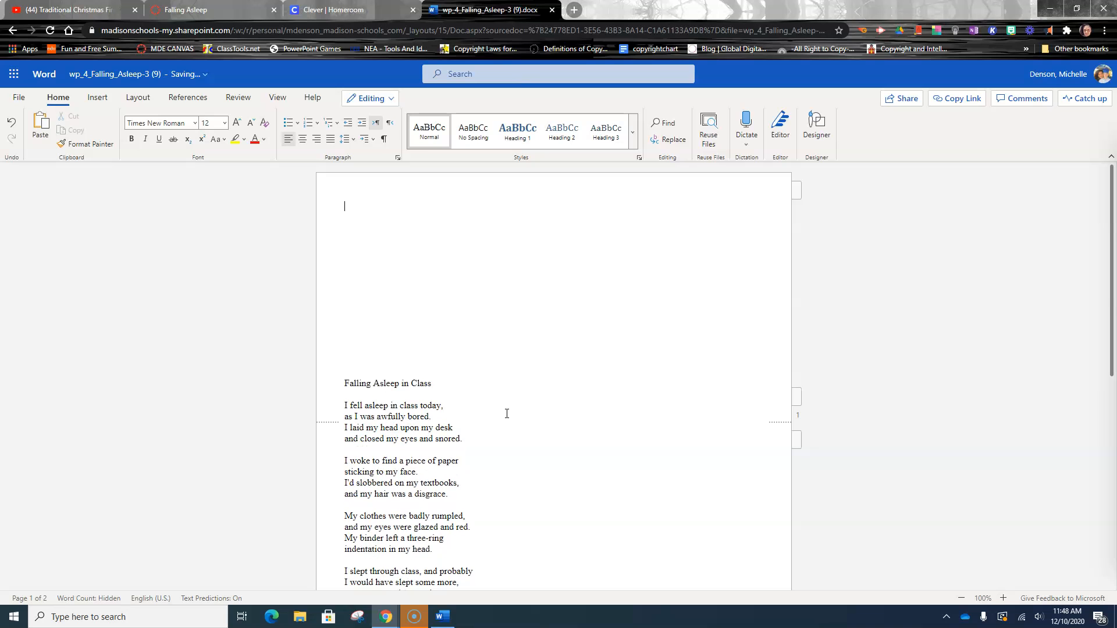
{"action": "key", "text": "Delete"}
{"action": "key", "text": "Delete"}
{"action": "key", "text": "Delete"}
{"action": "key", "text": "Delete"}
{"action": "key", "text": "Delete"}
{"action": "key", "text": "Delete"}
{"action": "key", "text": "Delete"}
{"action": "key", "text": "Delete"}
{"action": "key", "text": "Delete"}
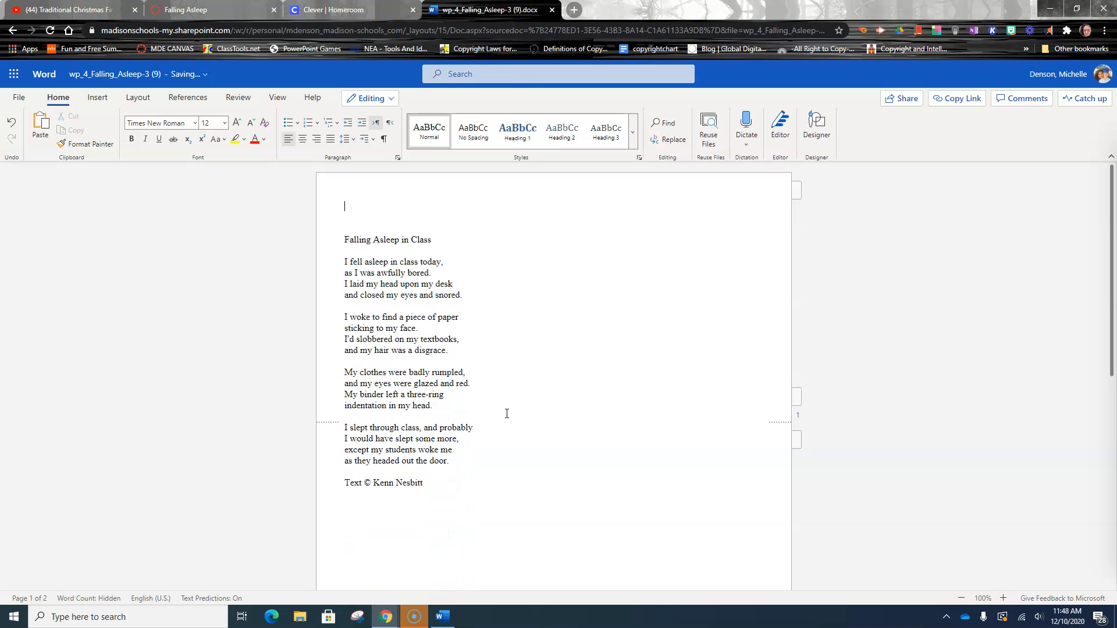
{"action": "key", "text": "Delete"}
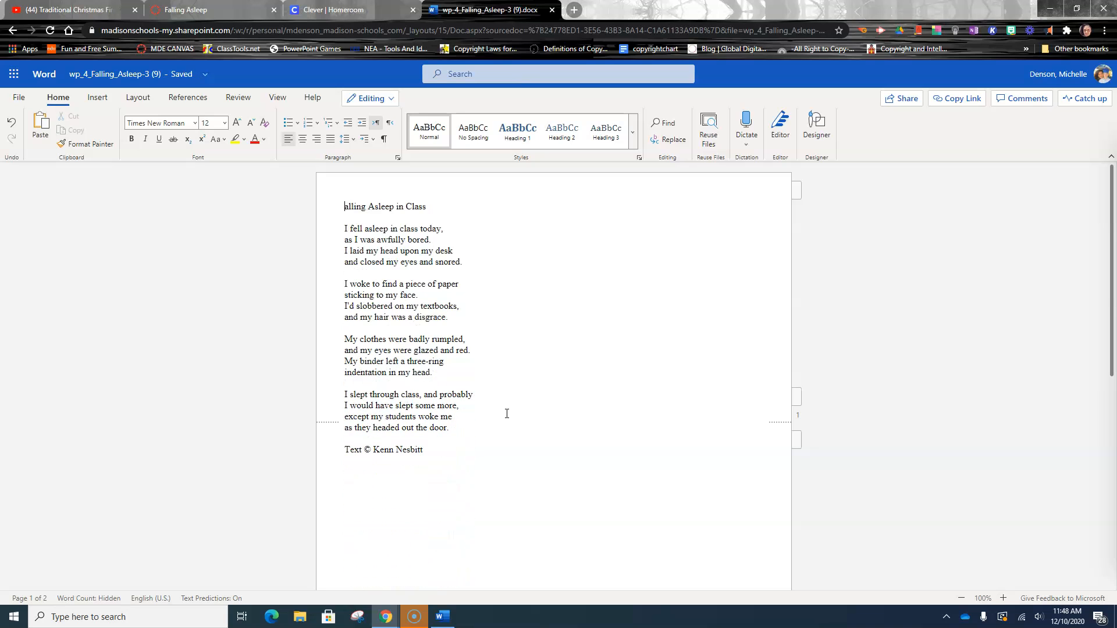
- Set the page orientation of the online document to Portrait
{"action": "left_click", "coordinate": [494, 474]}
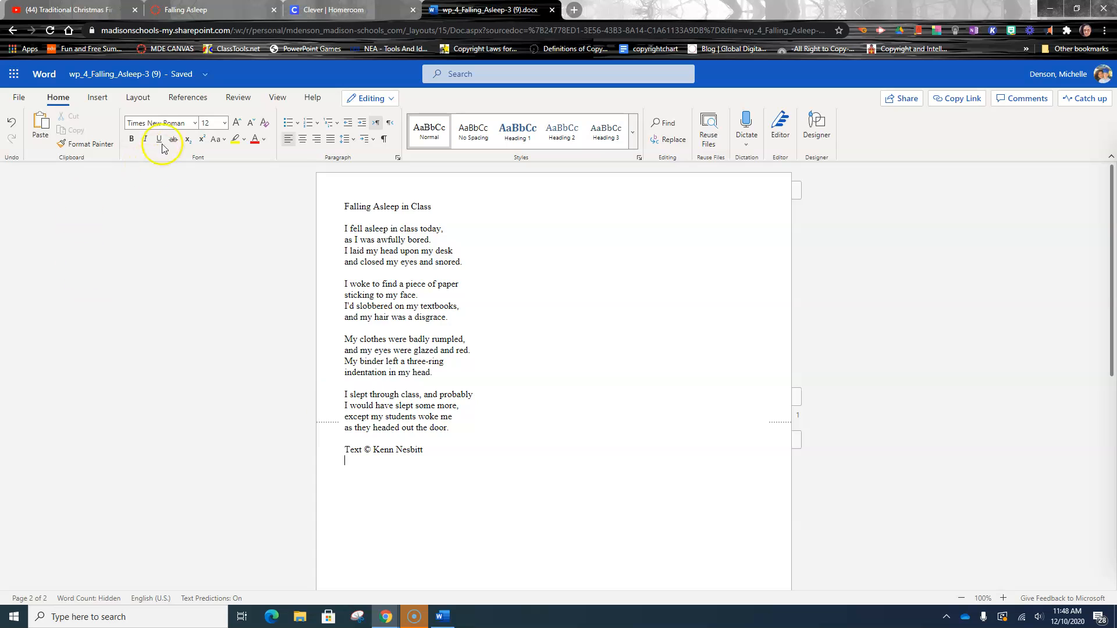
{"action": "left_click", "coordinate": [139, 99]}
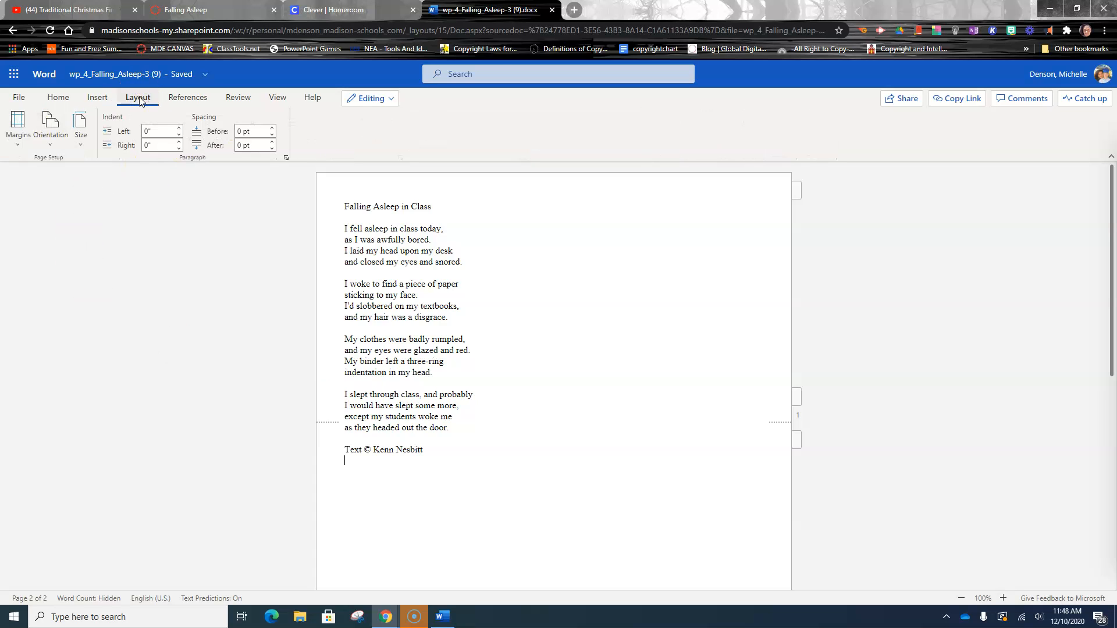
{"action": "left_click", "coordinate": [53, 145]}
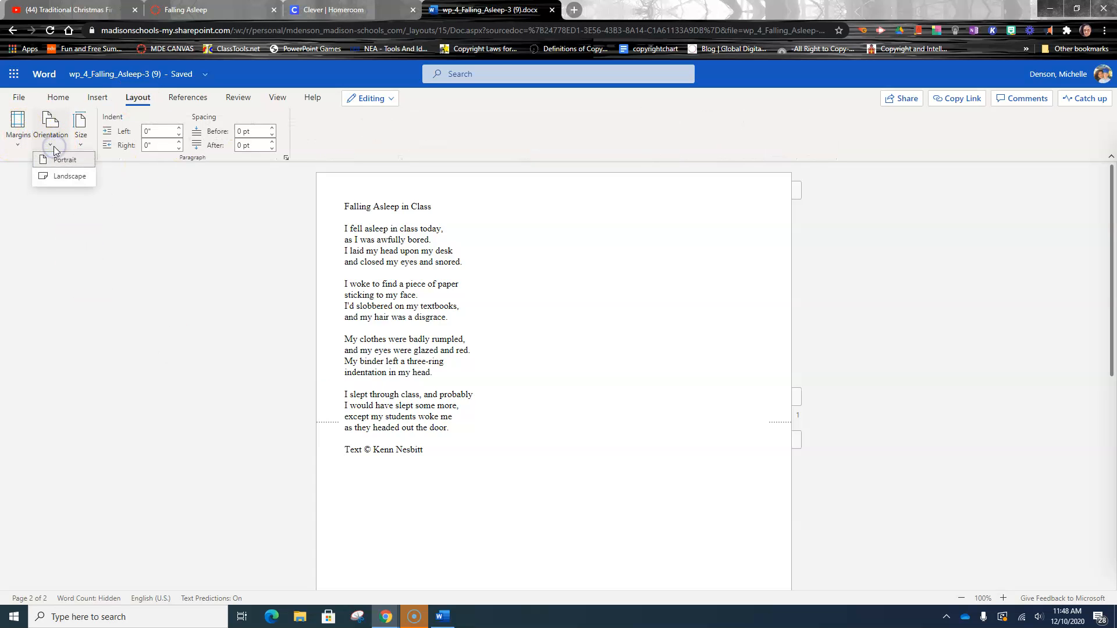
{"action": "left_click", "coordinate": [58, 159]}
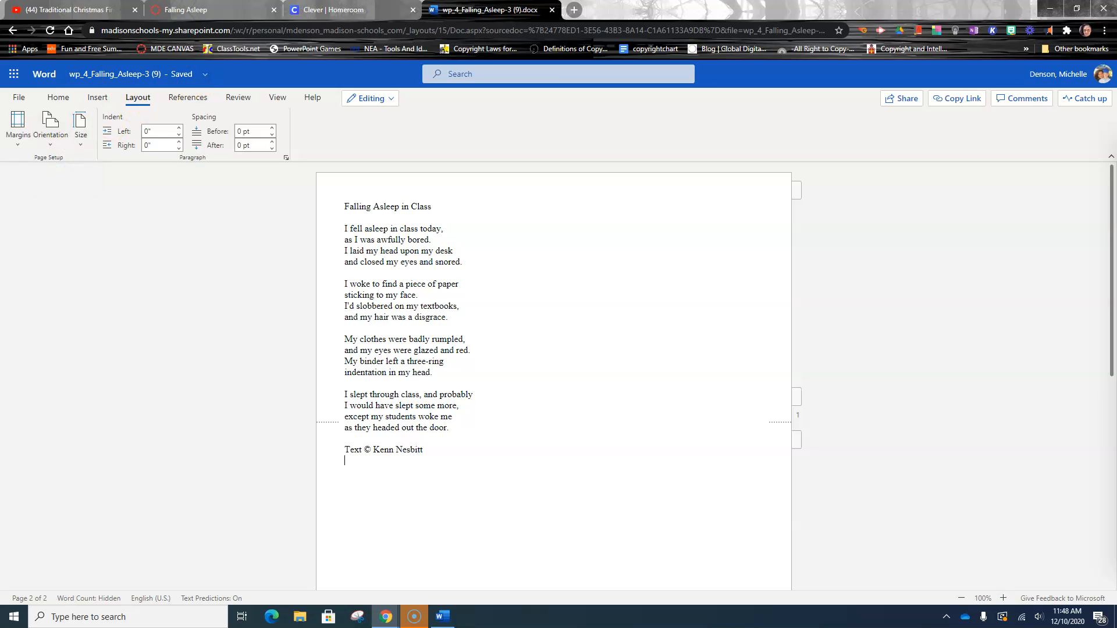
- Review the assignment instructions in the Falling Asleep Canvas tab
{"action": "left_click", "coordinate": [186, 10]}
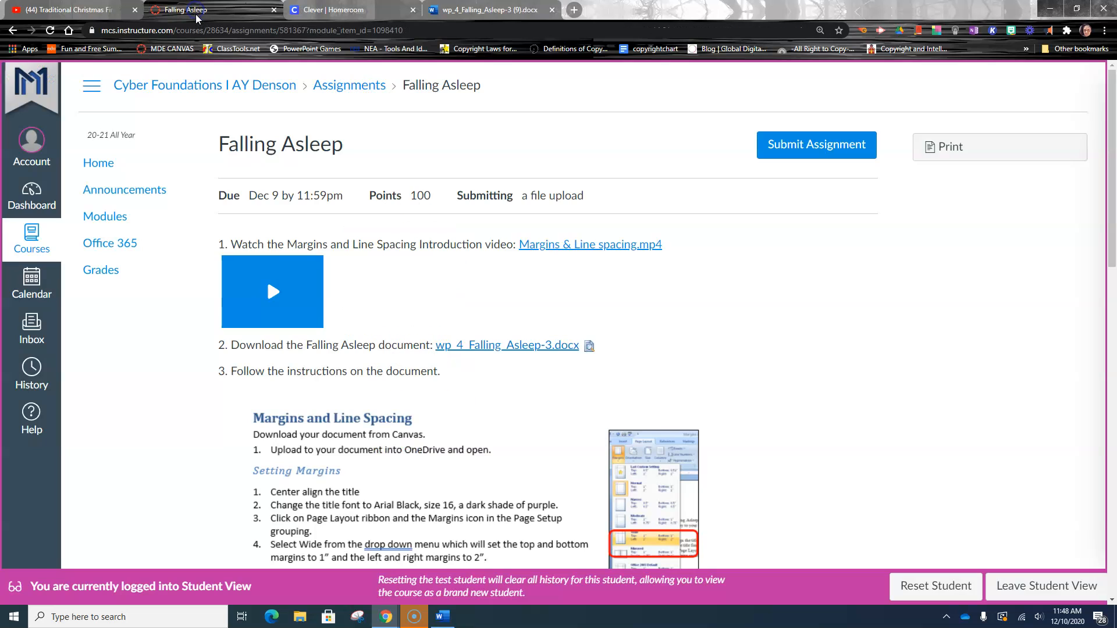
{"action": "scroll", "coordinate": [441, 506], "scroll_direction": "down", "scroll_amount": 3}
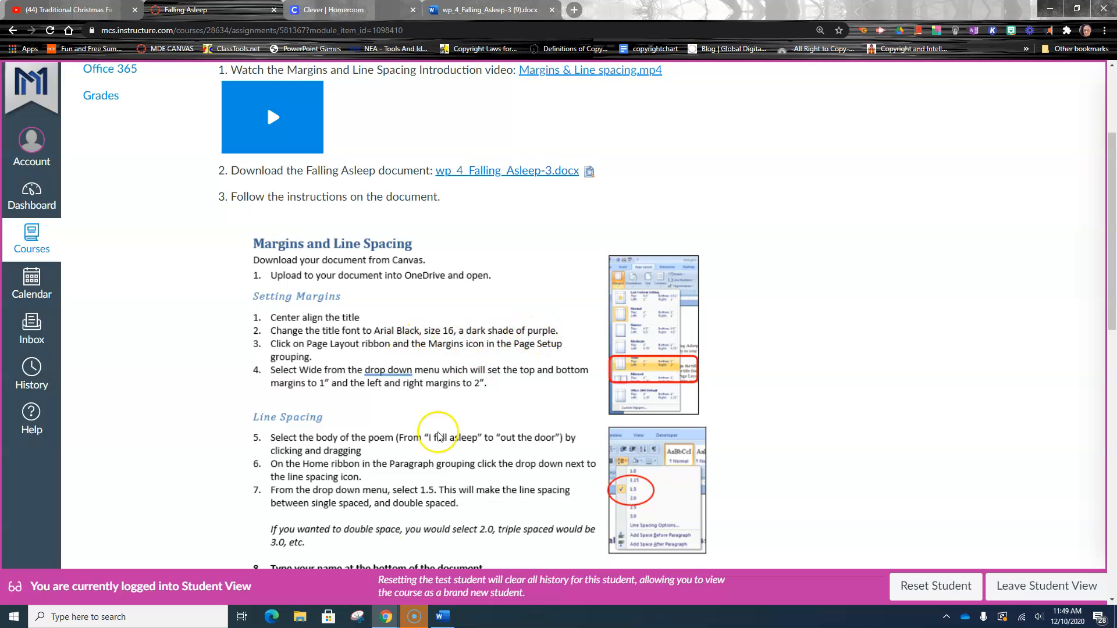
- Switch to desktop Word and delete the instruction text above the poem
{"action": "left_click", "coordinate": [441, 621]}
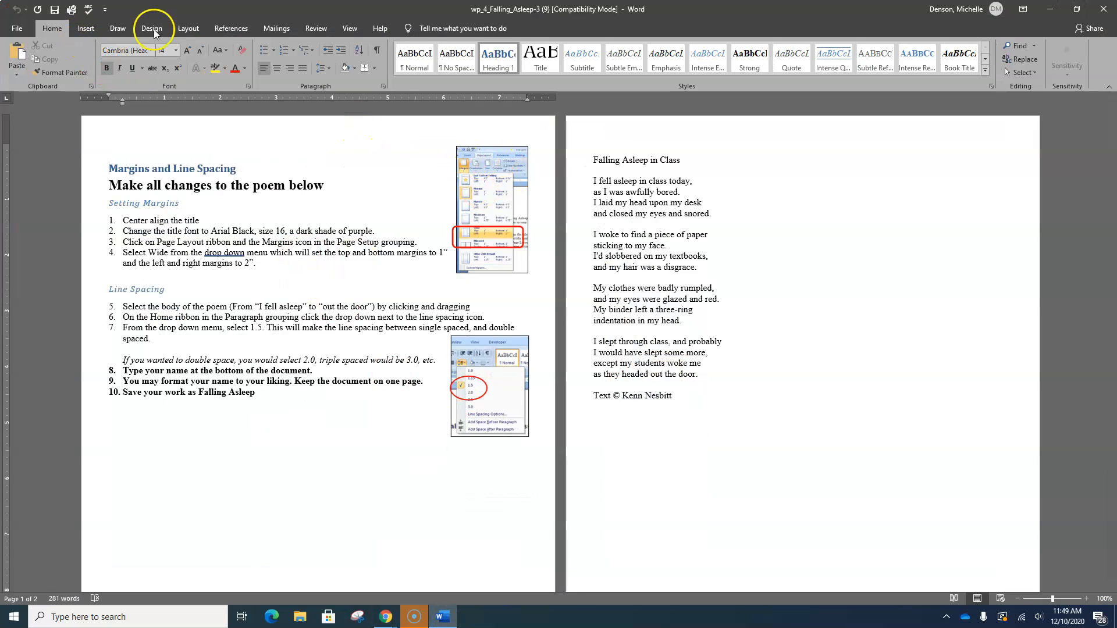
{"action": "left_click", "coordinate": [172, 152]}
{"action": "left_click_drag", "start_coordinate": [120, 169], "coordinate": [531, 605]}
{"action": "key", "text": "Delete"}
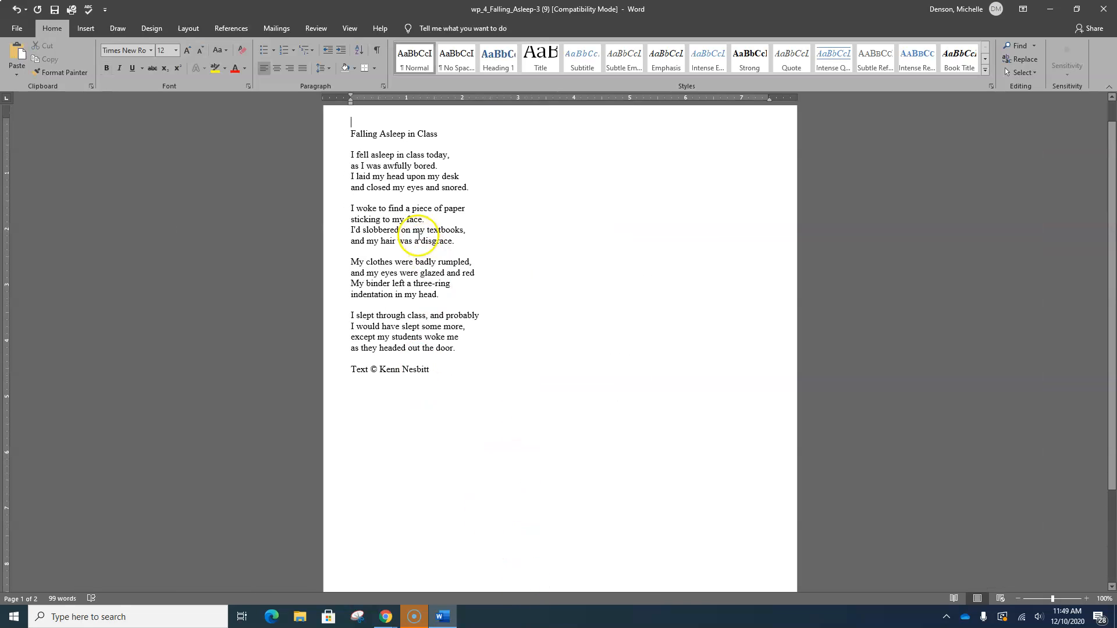
- Center the title Falling Asleep in Class and set its font to Arial Black
{"action": "left_click_drag", "start_coordinate": [351, 135], "coordinate": [443, 142]}
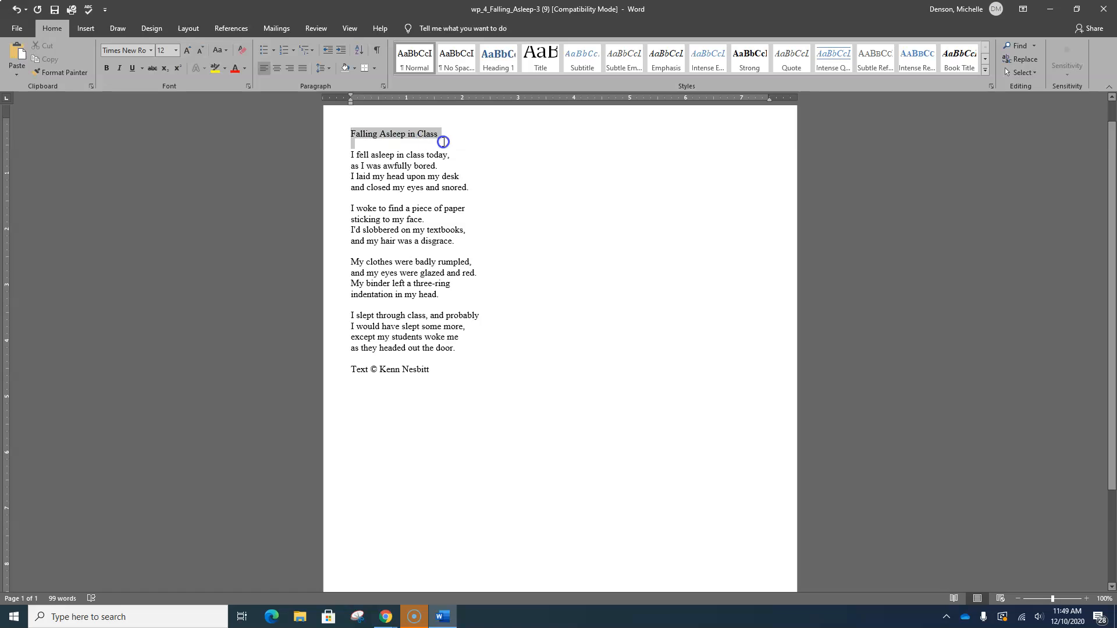
{"action": "left_click", "coordinate": [276, 69]}
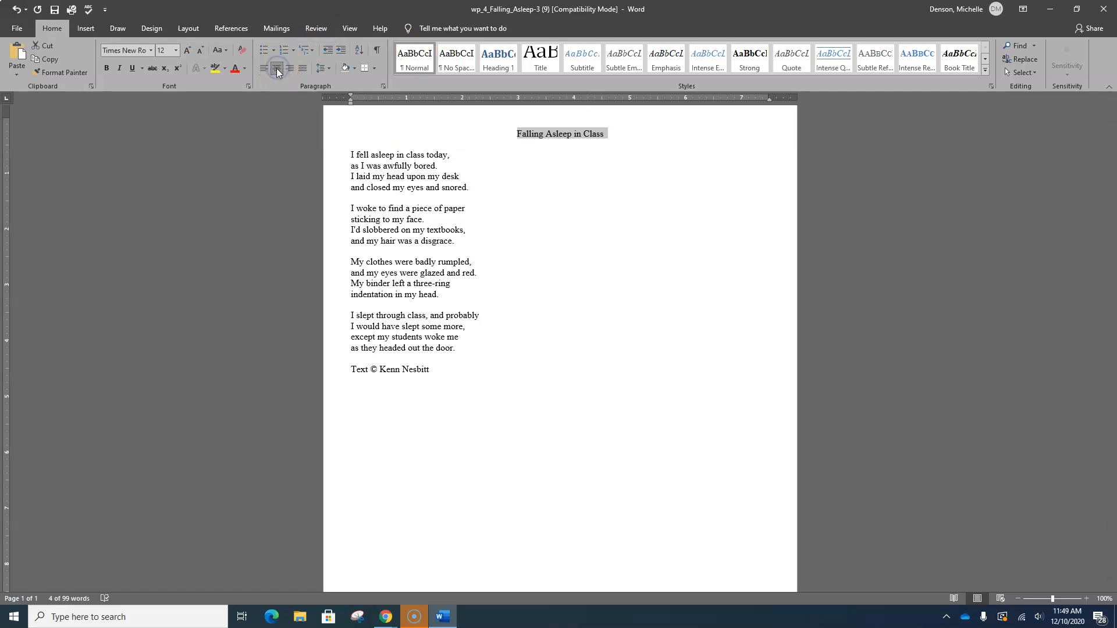
{"action": "left_click", "coordinate": [151, 51]}
{"action": "left_click", "coordinate": [165, 120]}
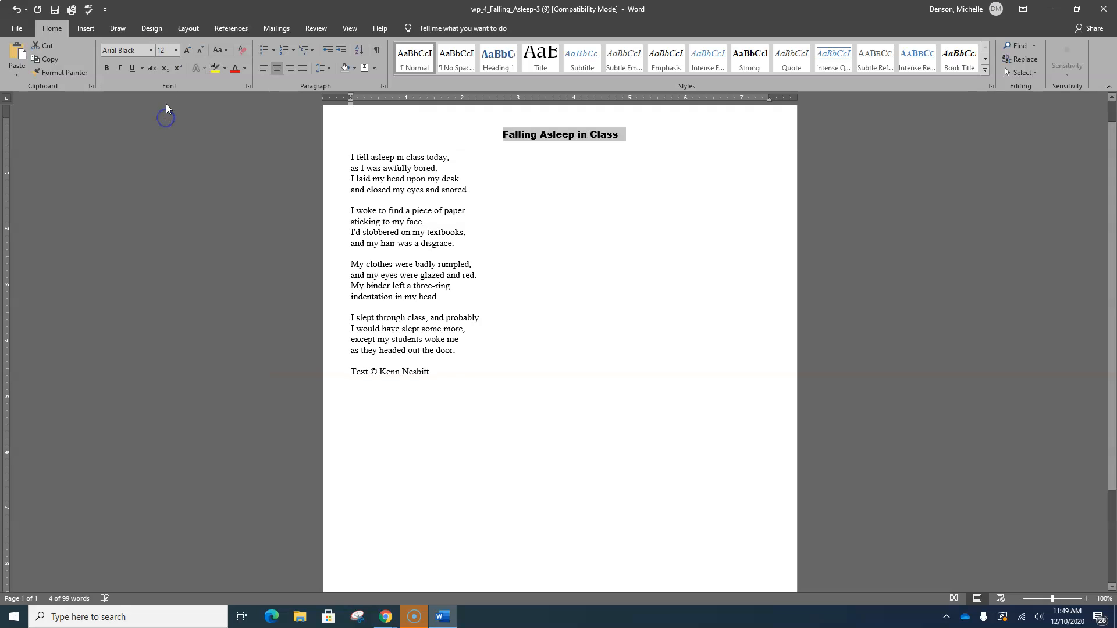
- Set the title's font size to 16 and its font colour to Purple
{"action": "left_click", "coordinate": [175, 50]}
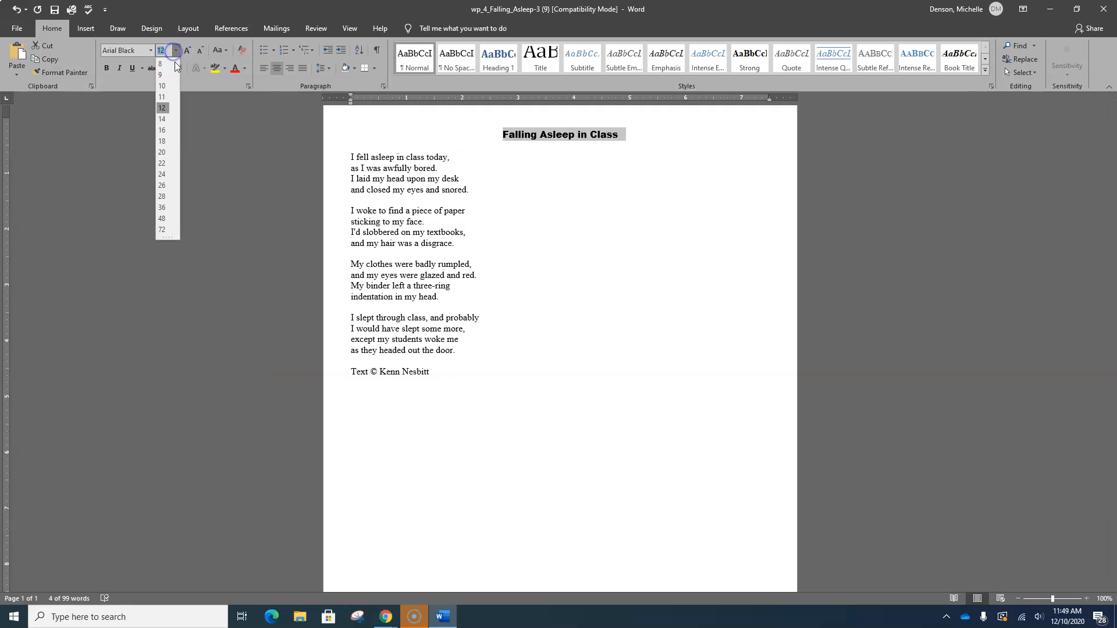
{"action": "left_click", "coordinate": [161, 130]}
{"action": "left_click", "coordinate": [244, 68]}
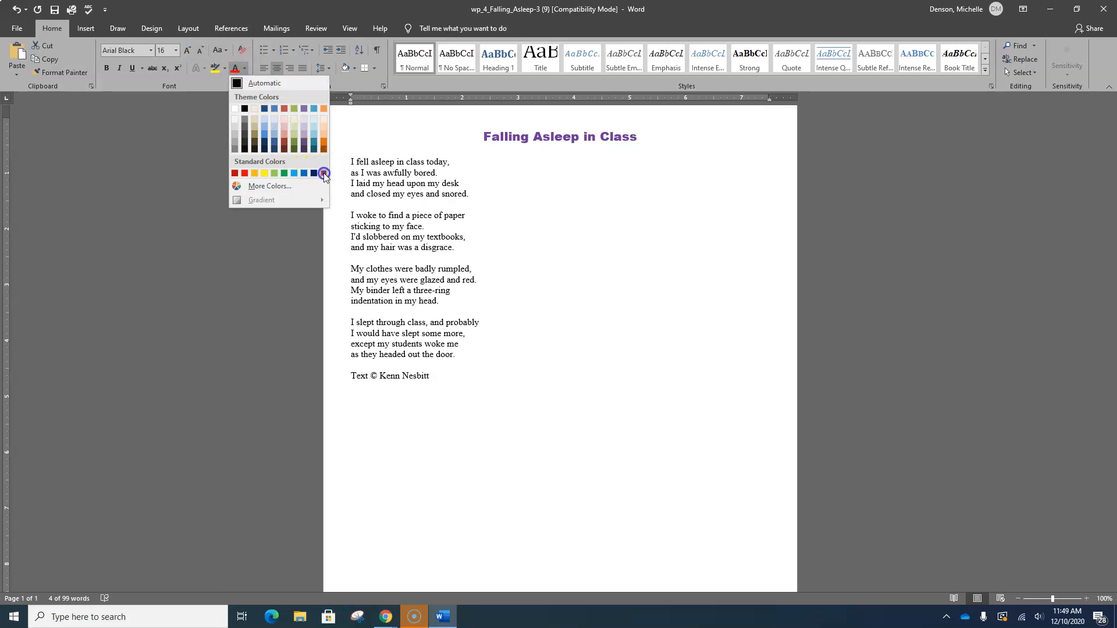
{"action": "left_click", "coordinate": [324, 173]}
{"action": "left_click", "coordinate": [247, 69]}
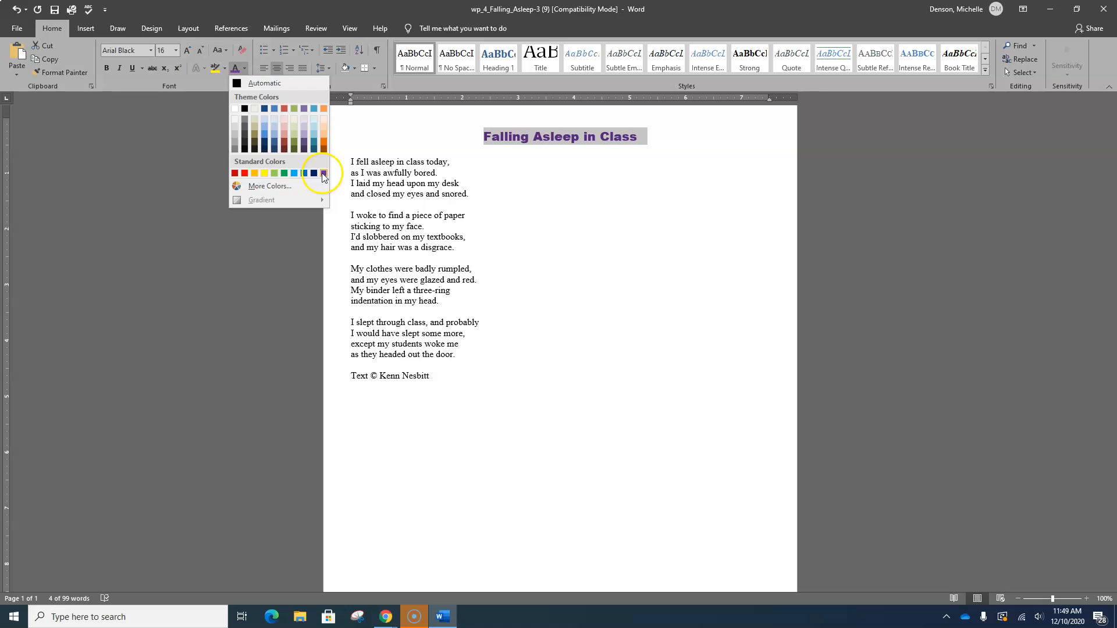
{"action": "left_click", "coordinate": [324, 173]}
{"action": "left_click", "coordinate": [521, 194]}
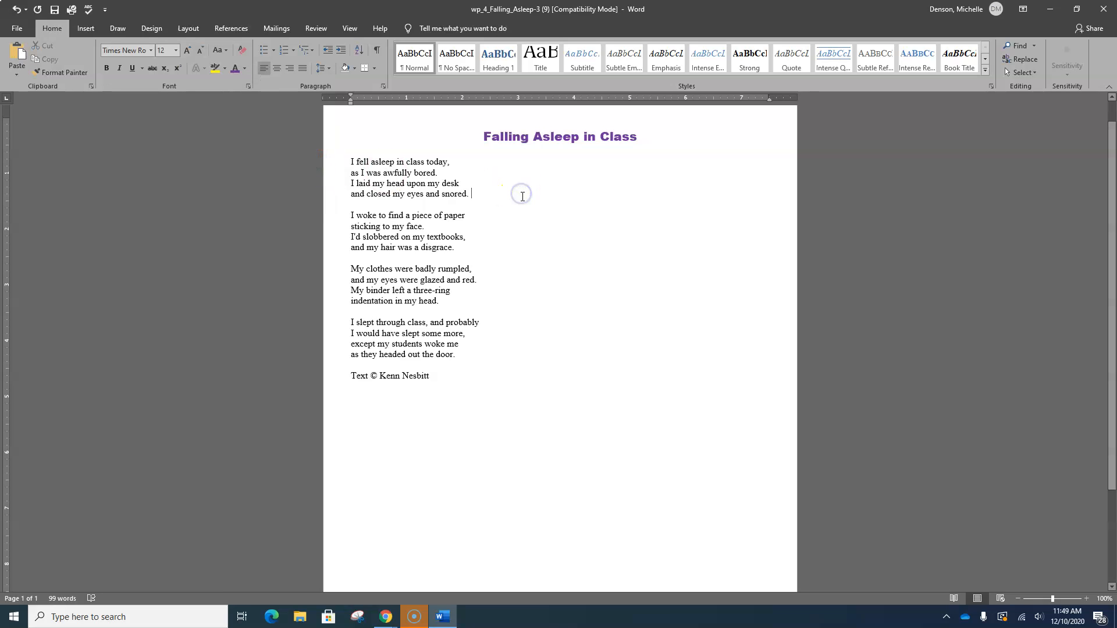
- Check the assignment instructions in the Canvas window and return to Word
{"action": "left_click", "coordinate": [384, 620]}
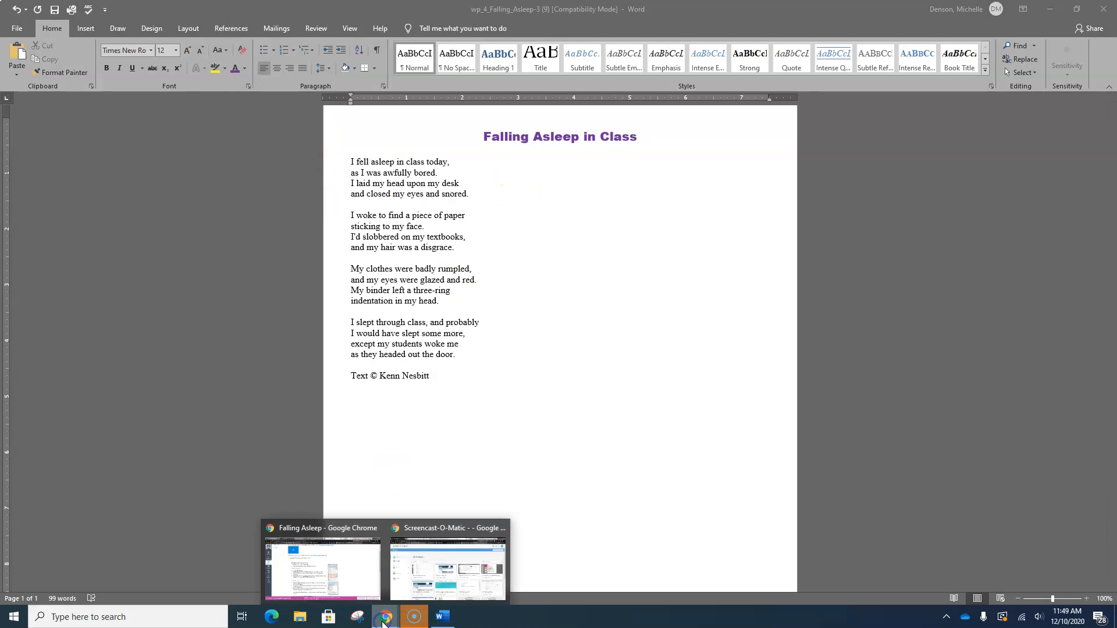
{"action": "left_click", "coordinate": [349, 576]}
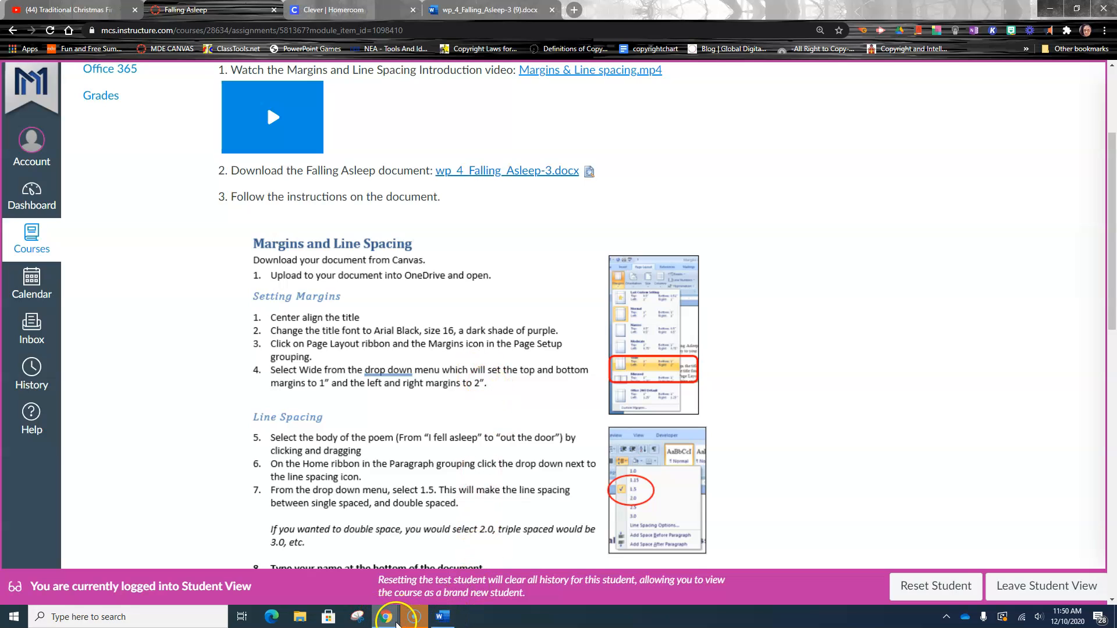
{"action": "left_click", "coordinate": [442, 623]}
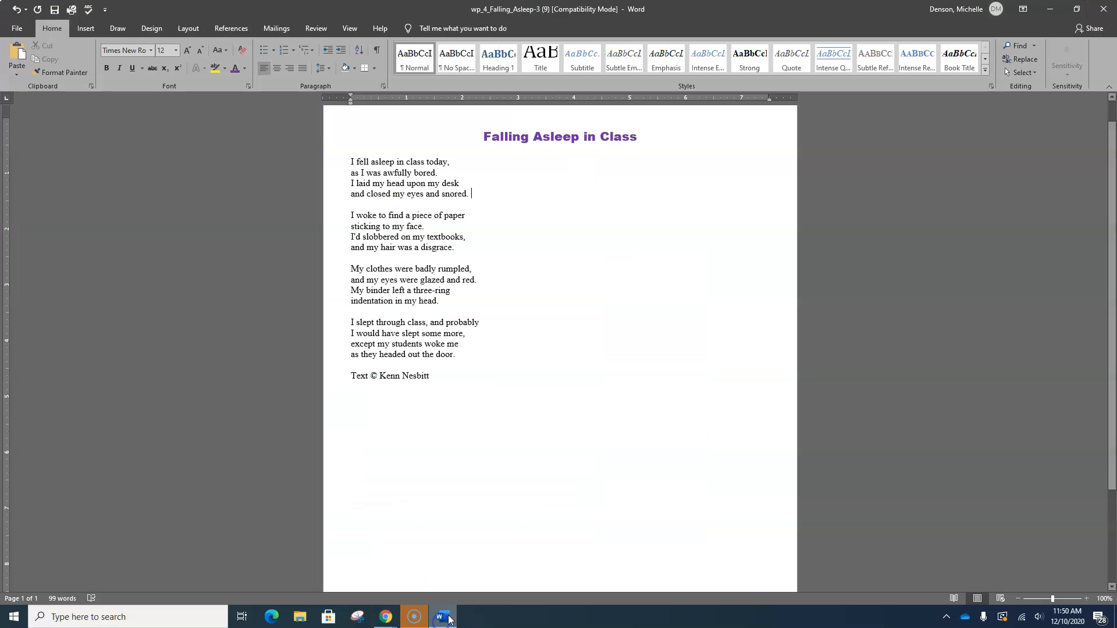
- Apply Wide page margins: 1" top and bottom, 2" left and right
{"action": "left_click", "coordinate": [191, 28]}
{"action": "left_click", "coordinate": [25, 71]}
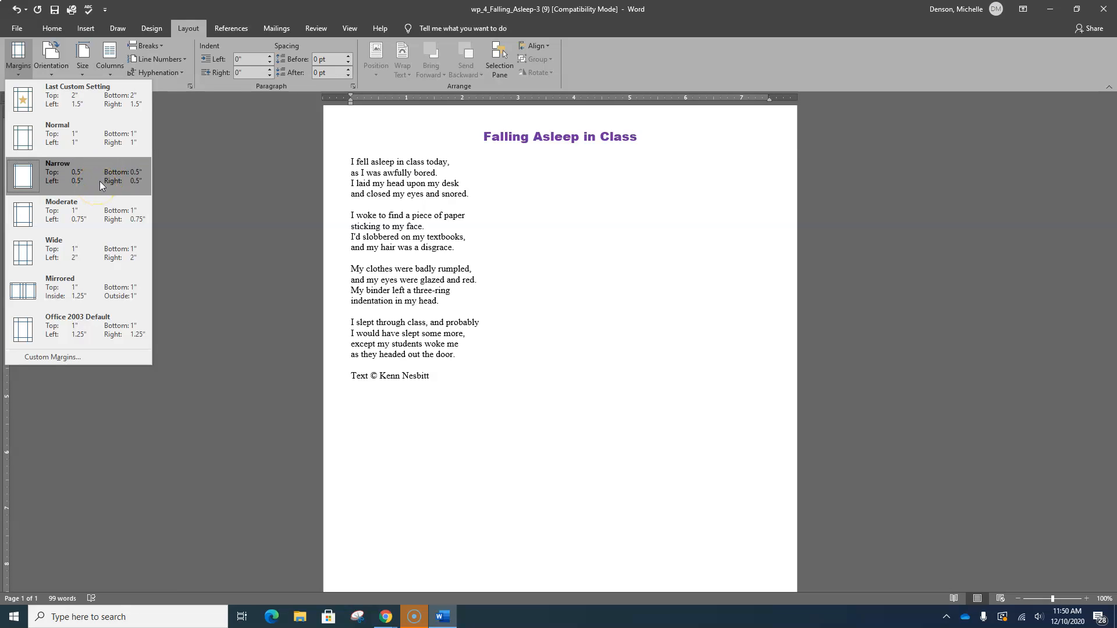
{"action": "left_click", "coordinate": [97, 256]}
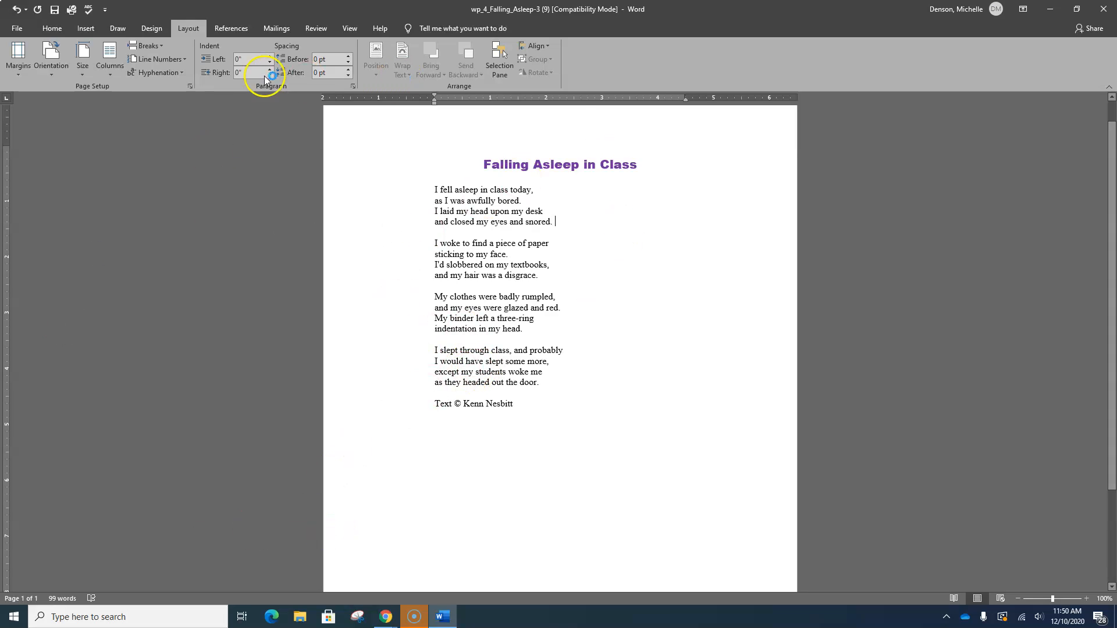
{"action": "mouse_move", "coordinate": [387, 621]}
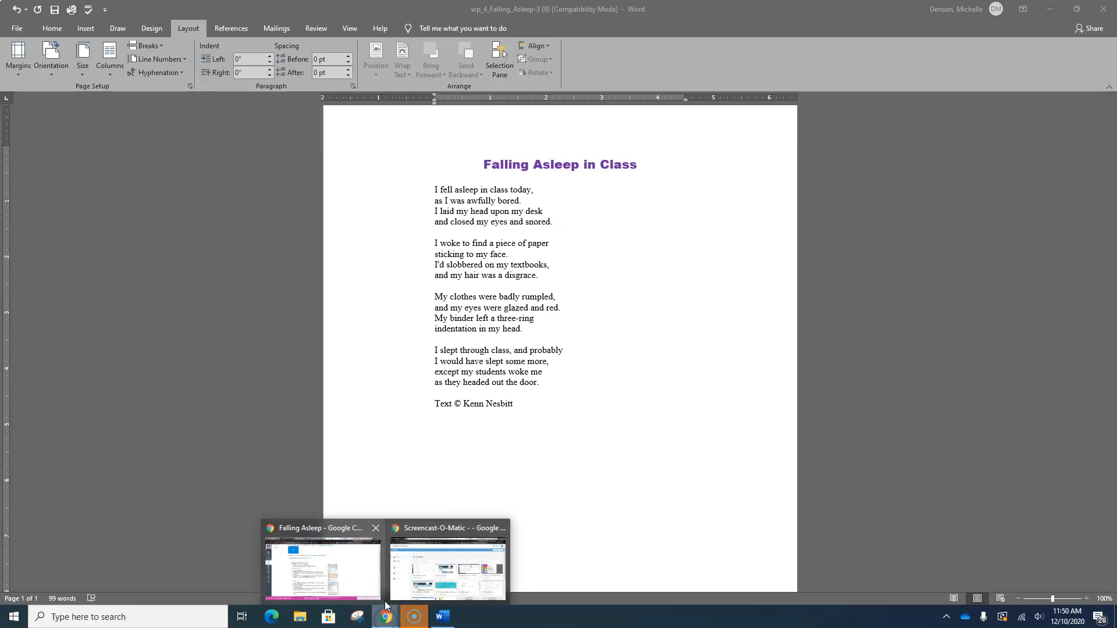
- Review the line spacing instructions in the Canvas assignment and return to Word
{"action": "left_click", "coordinate": [365, 576]}
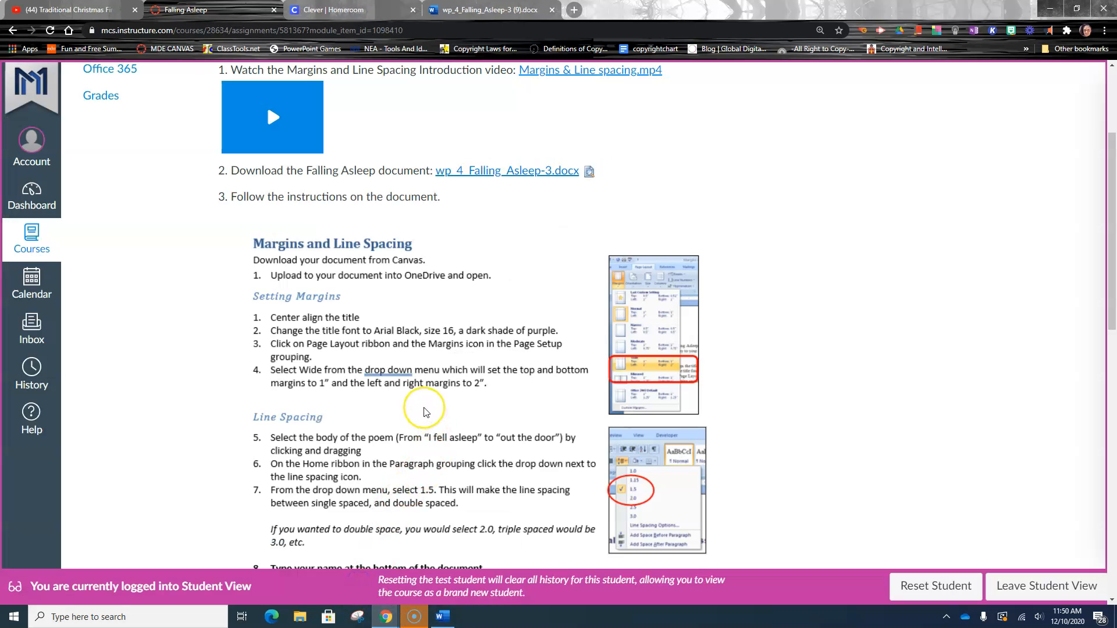
{"action": "scroll", "coordinate": [424, 411], "scroll_direction": "down", "scroll_amount": 2}
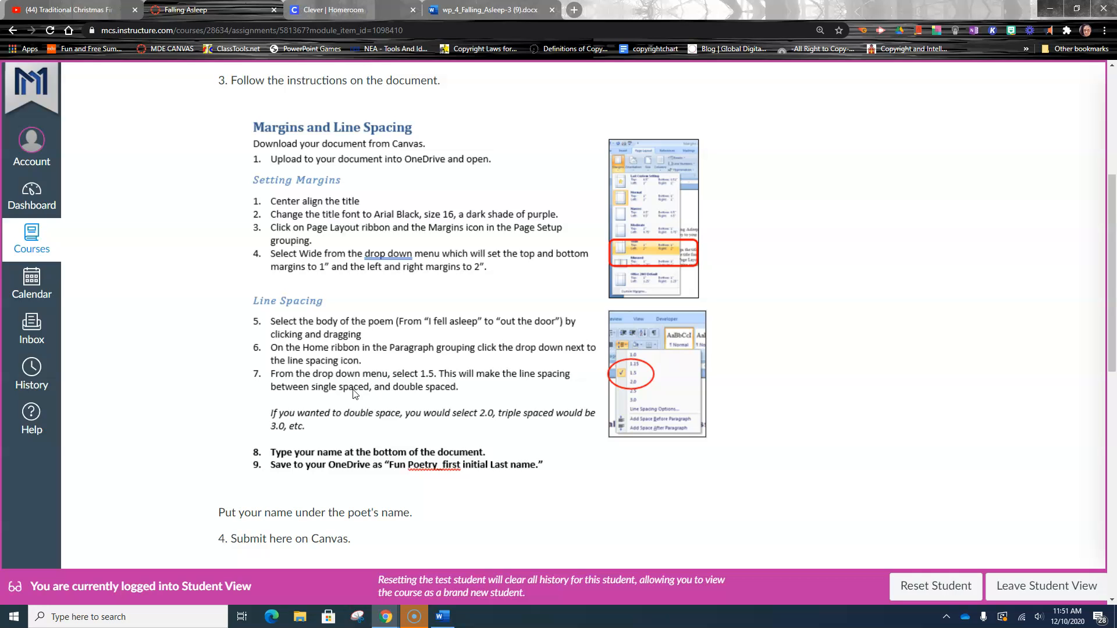
{"action": "left_click", "coordinate": [441, 618]}
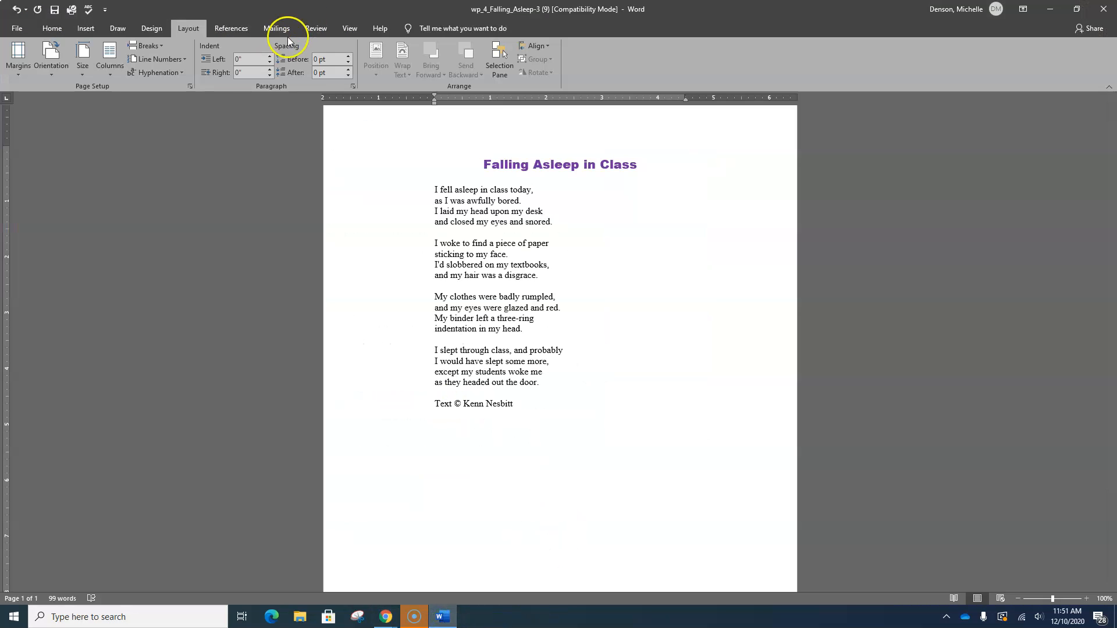
- Select the body of the poem and set its line spacing to 1.5
{"action": "left_click", "coordinate": [52, 28]}
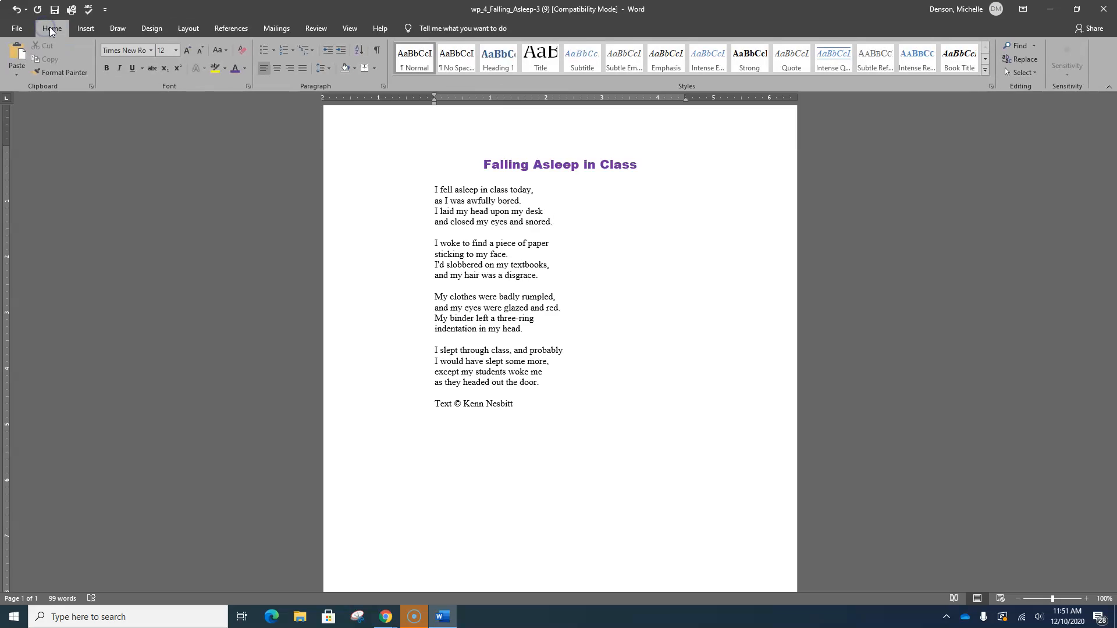
{"action": "left_click", "coordinate": [330, 69]}
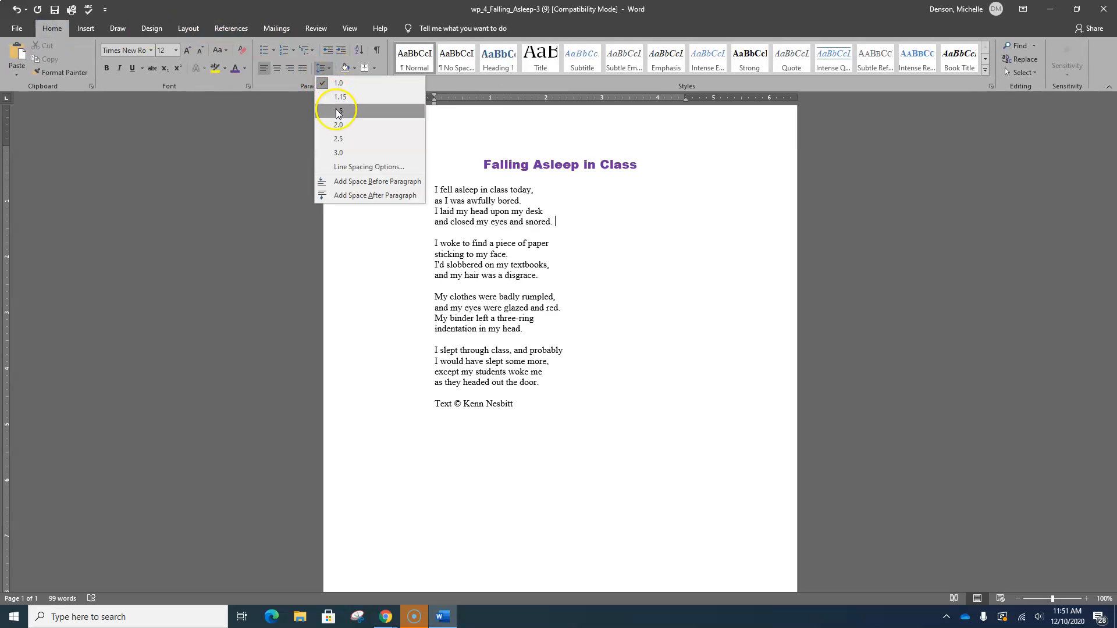
{"action": "left_click", "coordinate": [469, 86]}
{"action": "left_click_drag", "start_coordinate": [431, 189], "coordinate": [557, 380]}
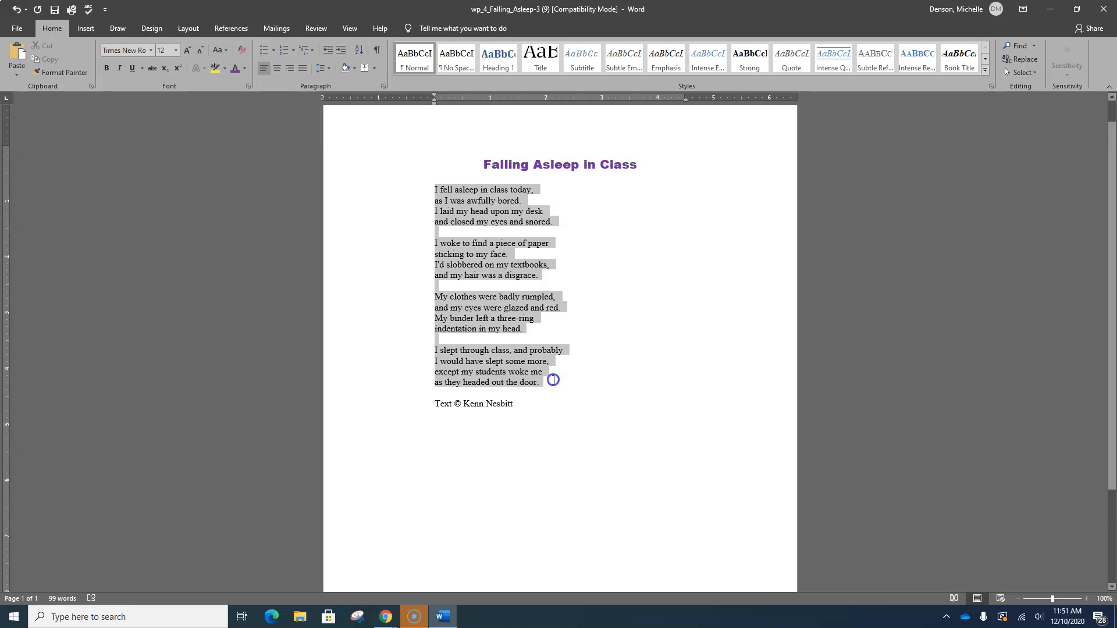
{"action": "left_click", "coordinate": [330, 68]}
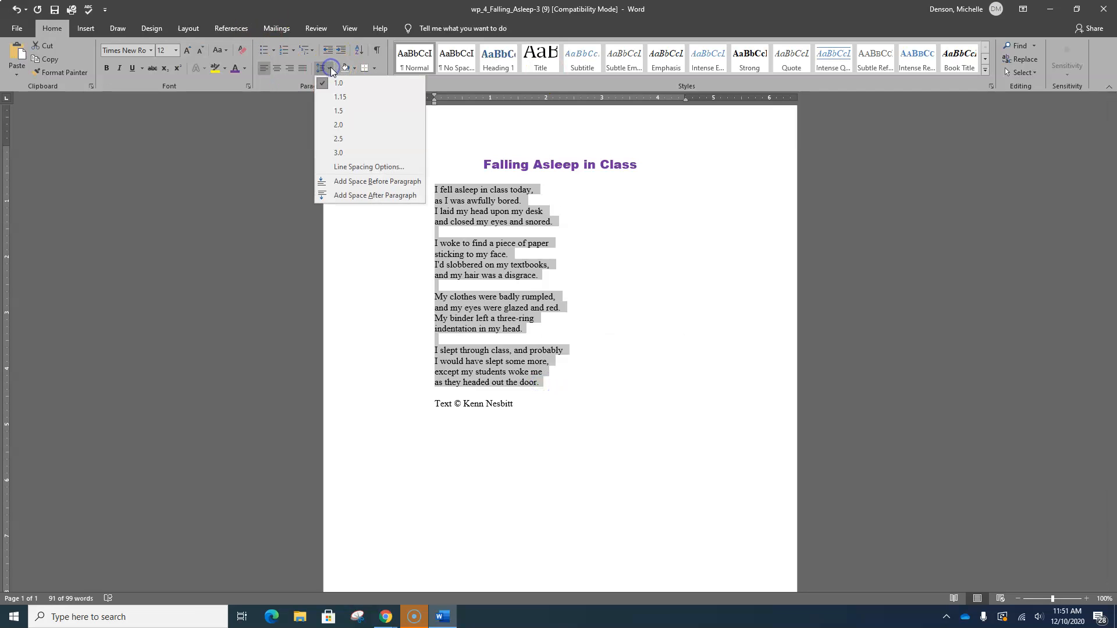
{"action": "left_click", "coordinate": [348, 113]}
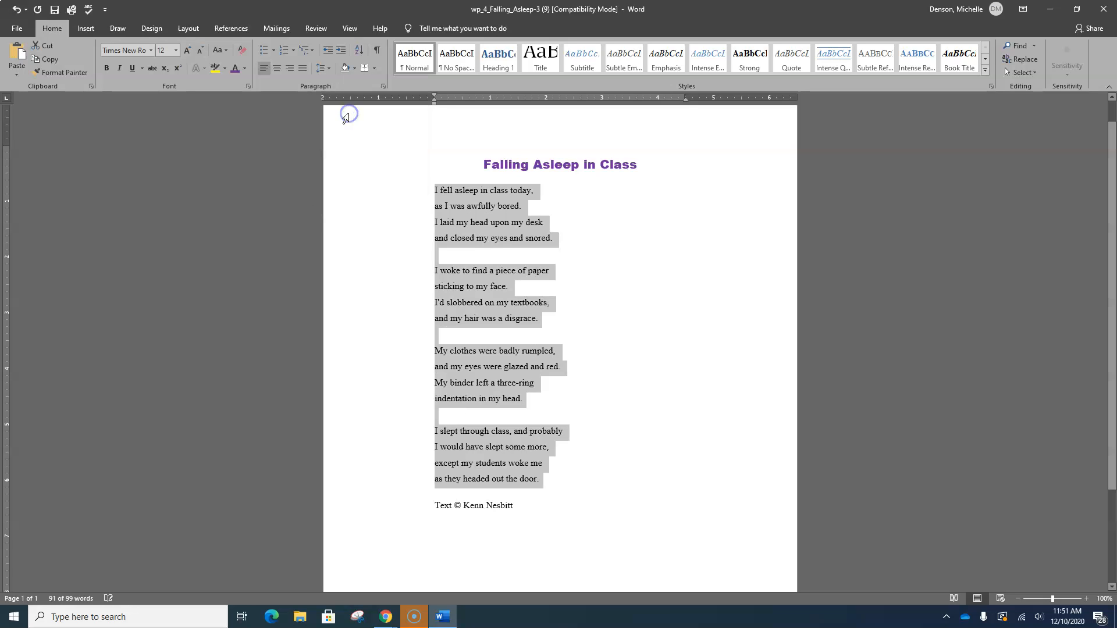
- Check the remaining assignment steps in the Canvas window and return to Word
{"action": "left_click", "coordinate": [364, 367]}
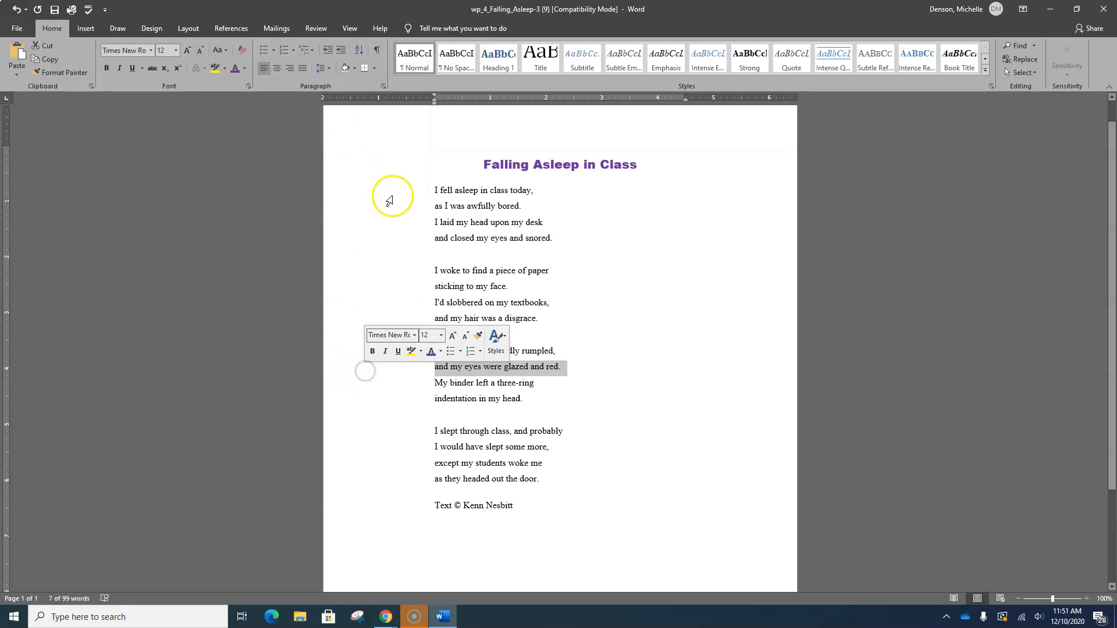
{"action": "mouse_move", "coordinate": [388, 620]}
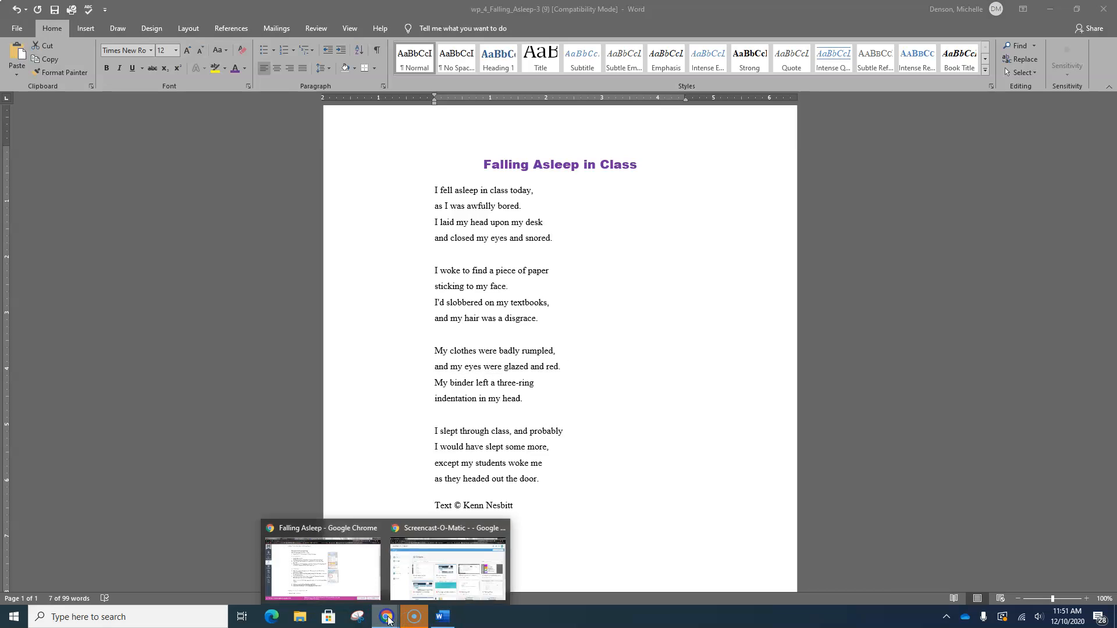
{"action": "left_click", "coordinate": [349, 571]}
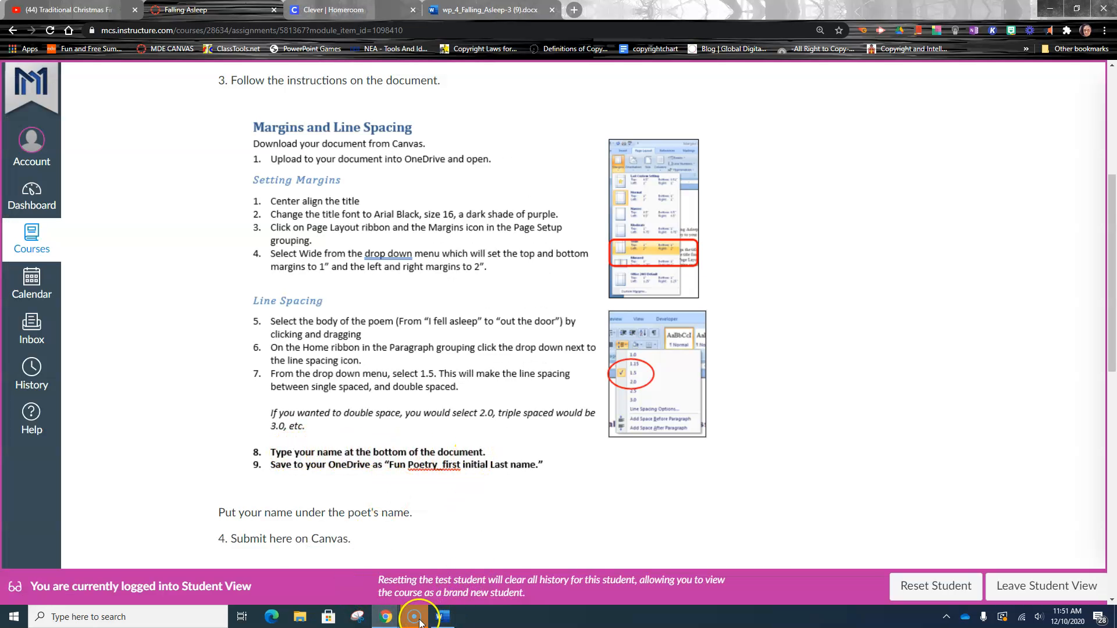
{"action": "left_click", "coordinate": [442, 617]}
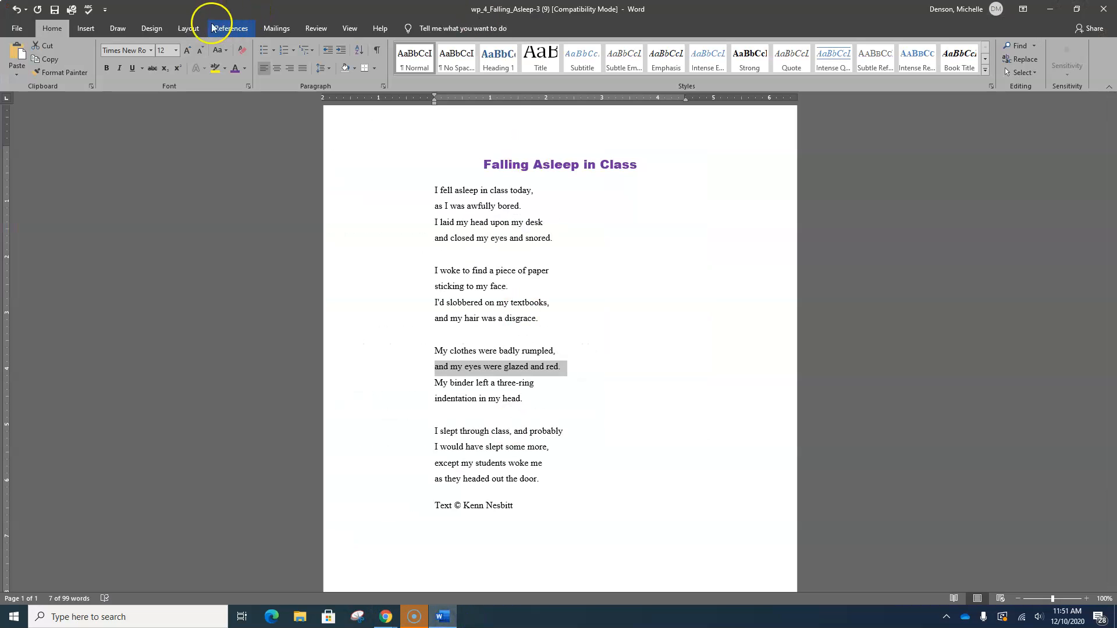
- Insert a Blank footer containing your full name, then close the footer
{"action": "left_click", "coordinate": [95, 32]}
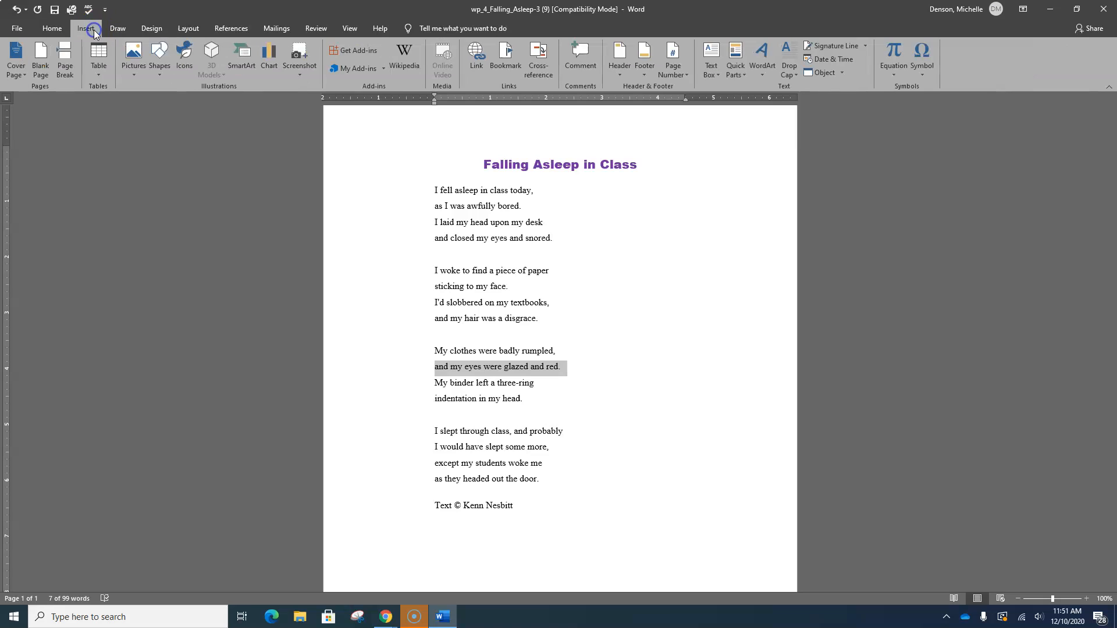
{"action": "left_click", "coordinate": [646, 61]}
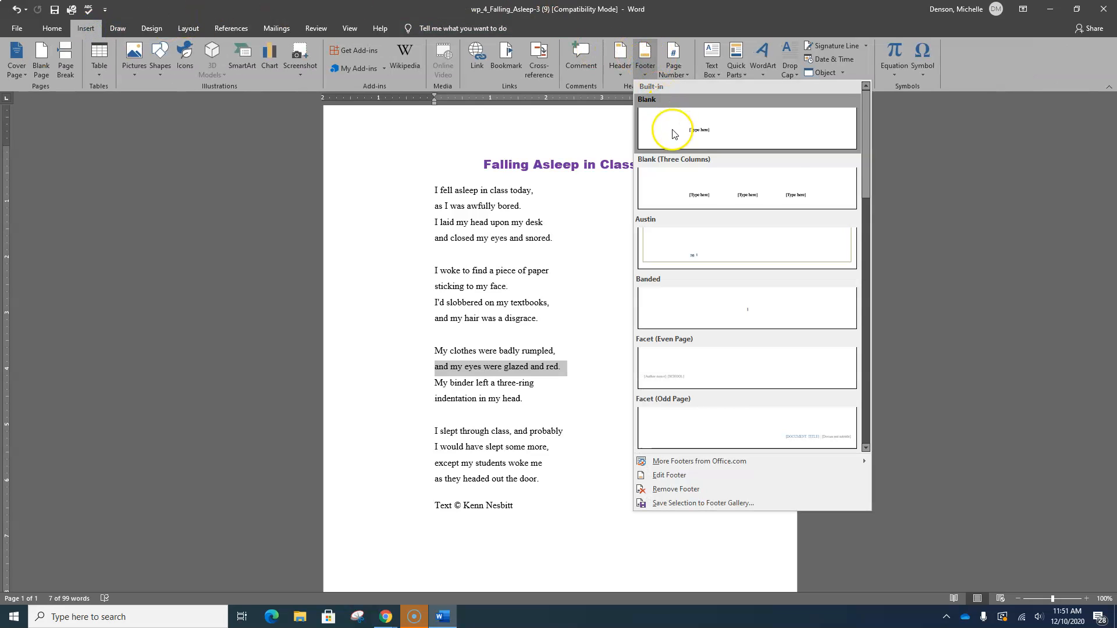
{"action": "left_click", "coordinate": [673, 128]}
{"action": "type", "text": "Michelle Denson"}
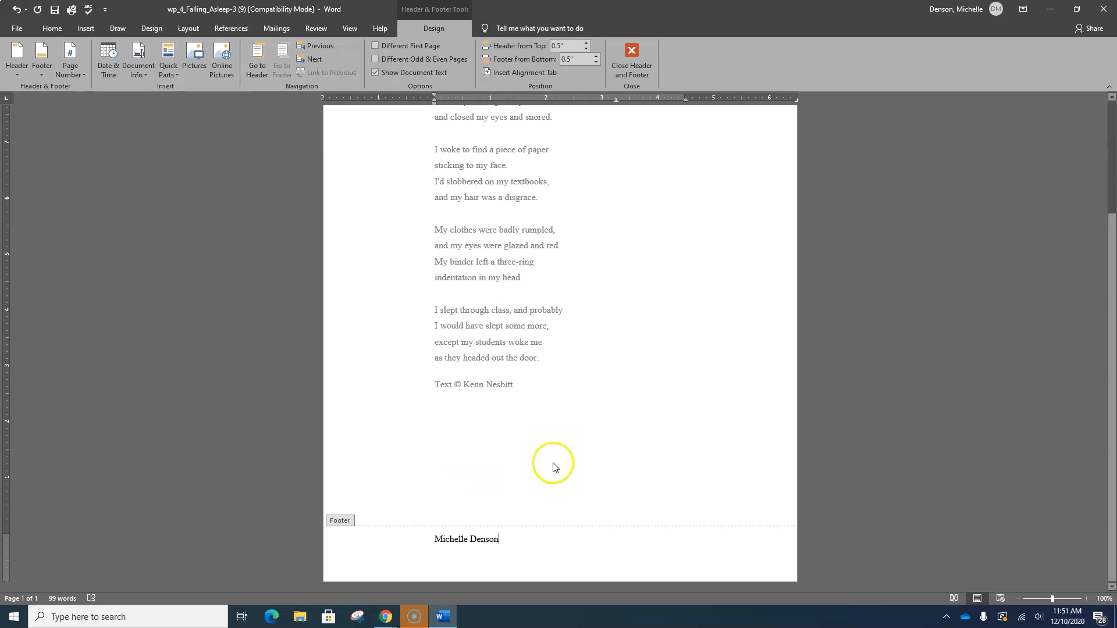
{"action": "left_click", "coordinate": [632, 58]}
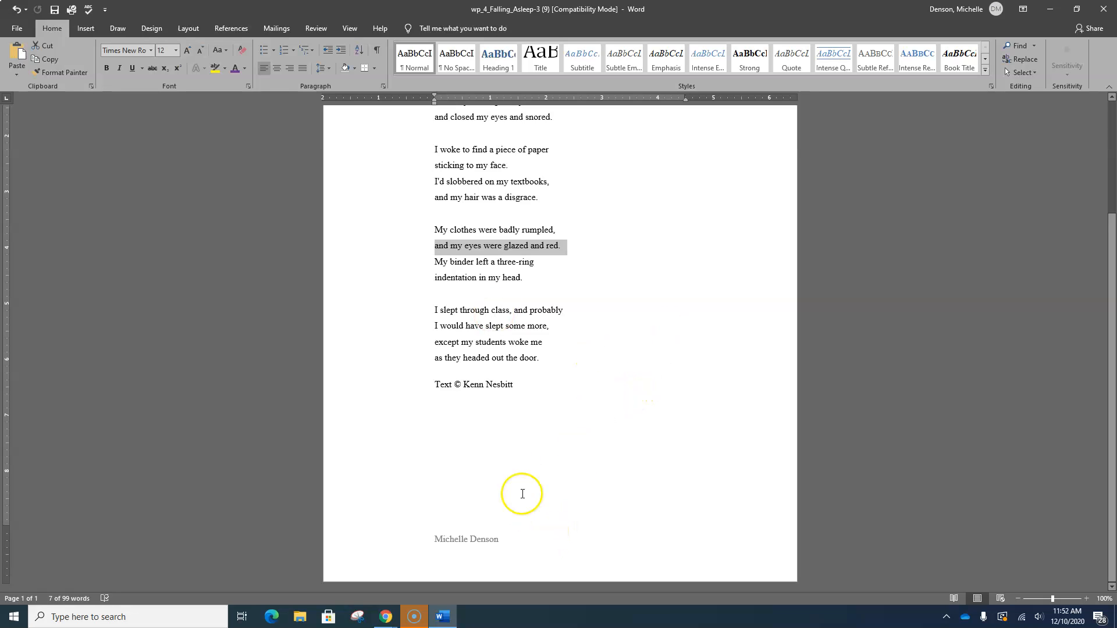
- Save the document to OneDrive as Fun Poetry_ followed by your first initial and last name, replacing the existing file
{"action": "left_click", "coordinate": [533, 424]}
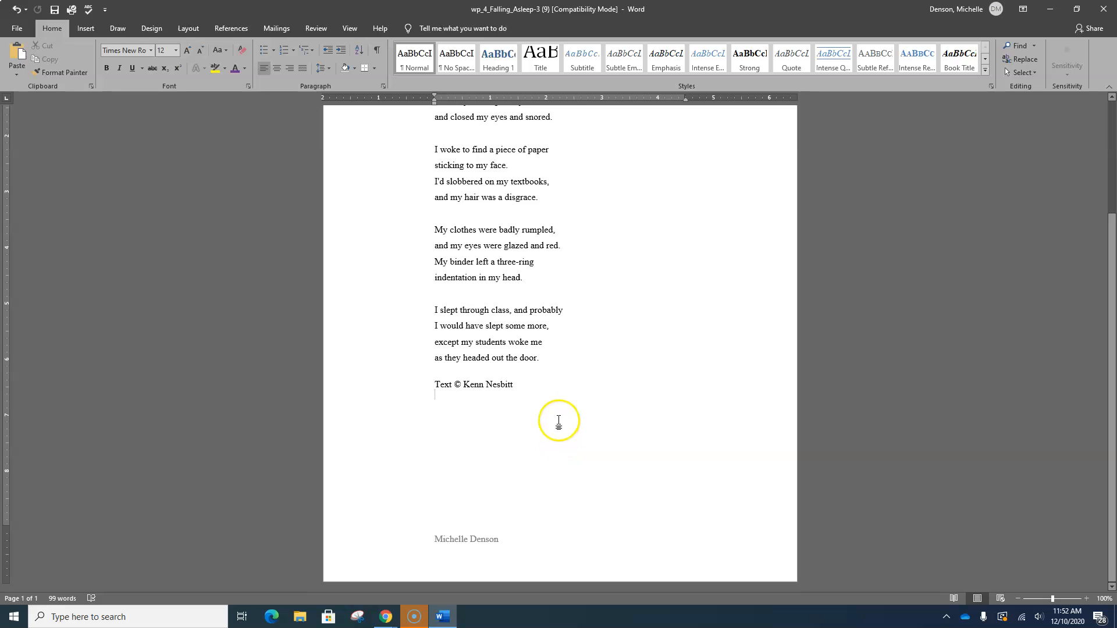
{"action": "scroll", "coordinate": [558, 421], "scroll_direction": "up", "scroll_amount": 5}
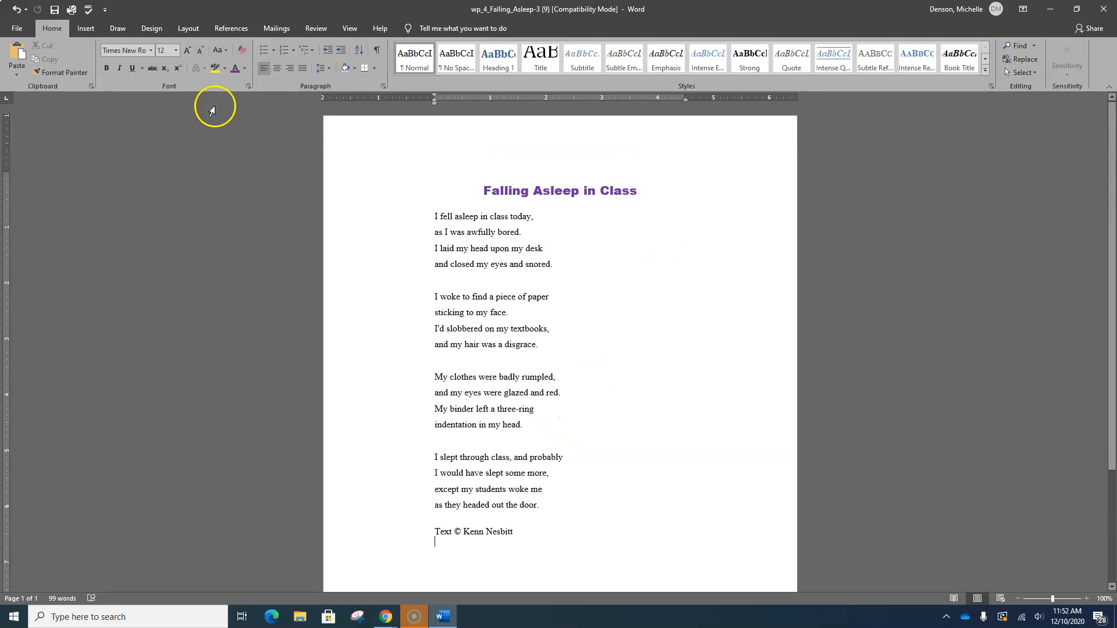
{"action": "left_click", "coordinate": [16, 28]}
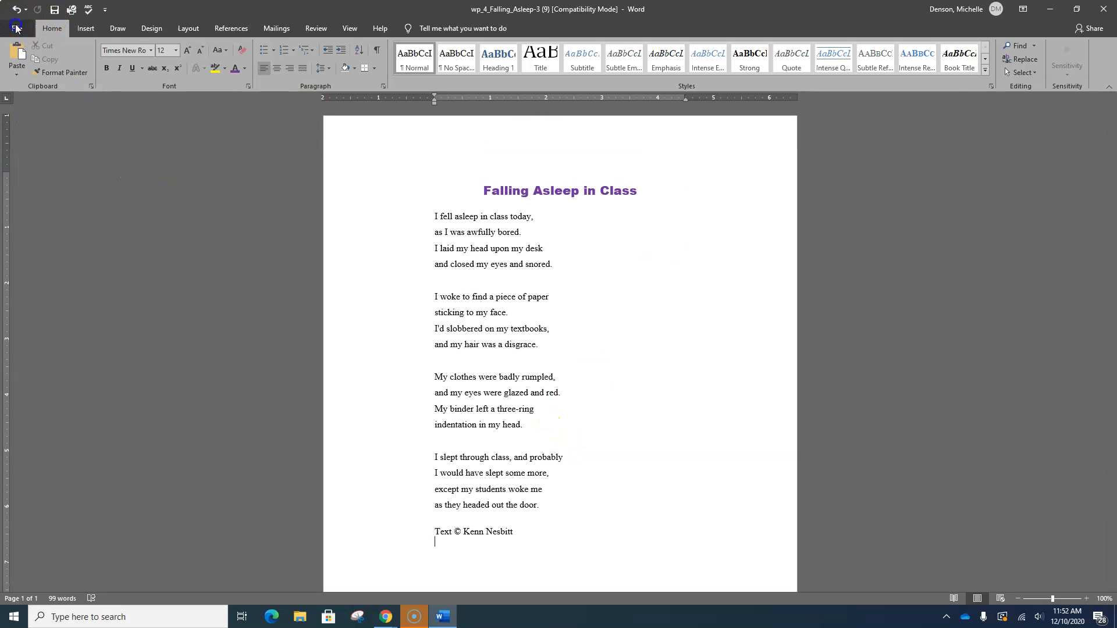
{"action": "left_click", "coordinate": [46, 184]}
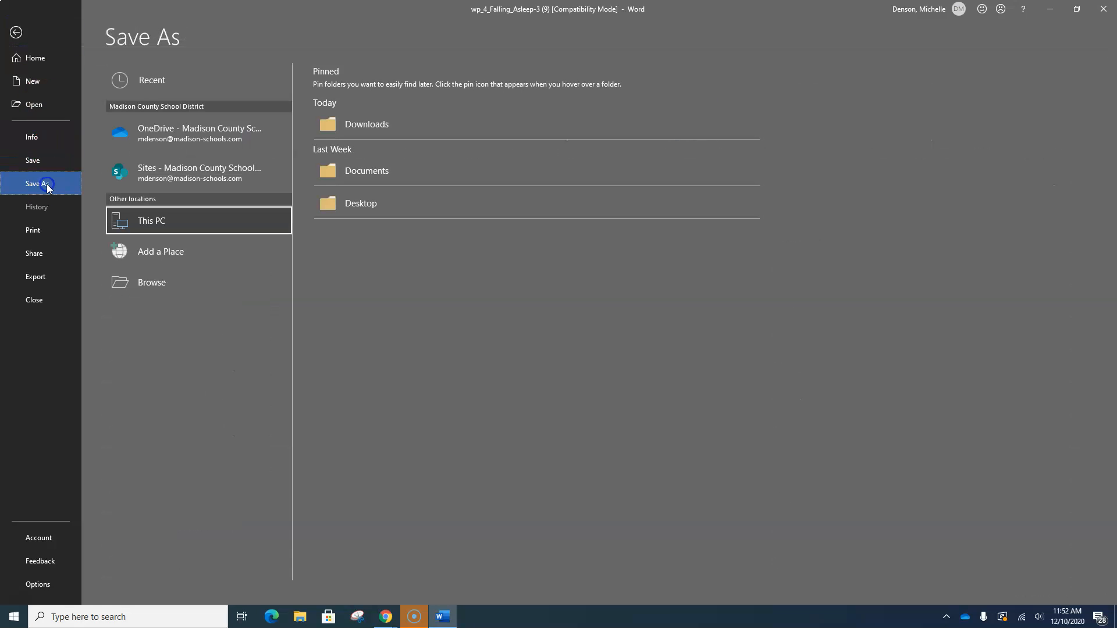
{"action": "left_click", "coordinate": [212, 124]}
{"action": "left_click", "coordinate": [215, 136]}
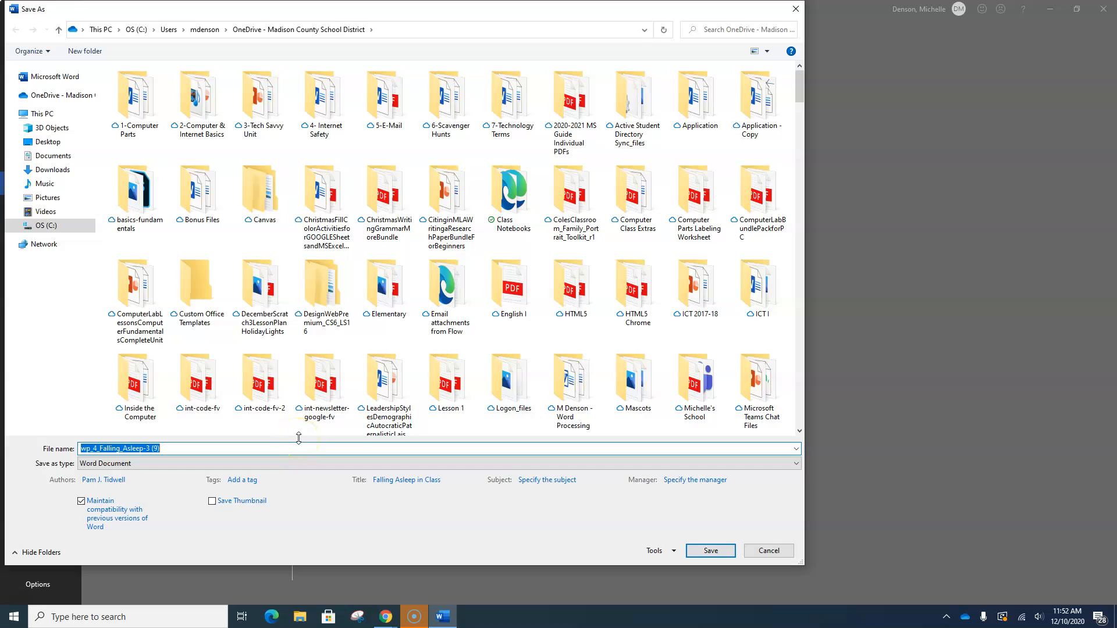
{"action": "type", "text": "Fun P"}
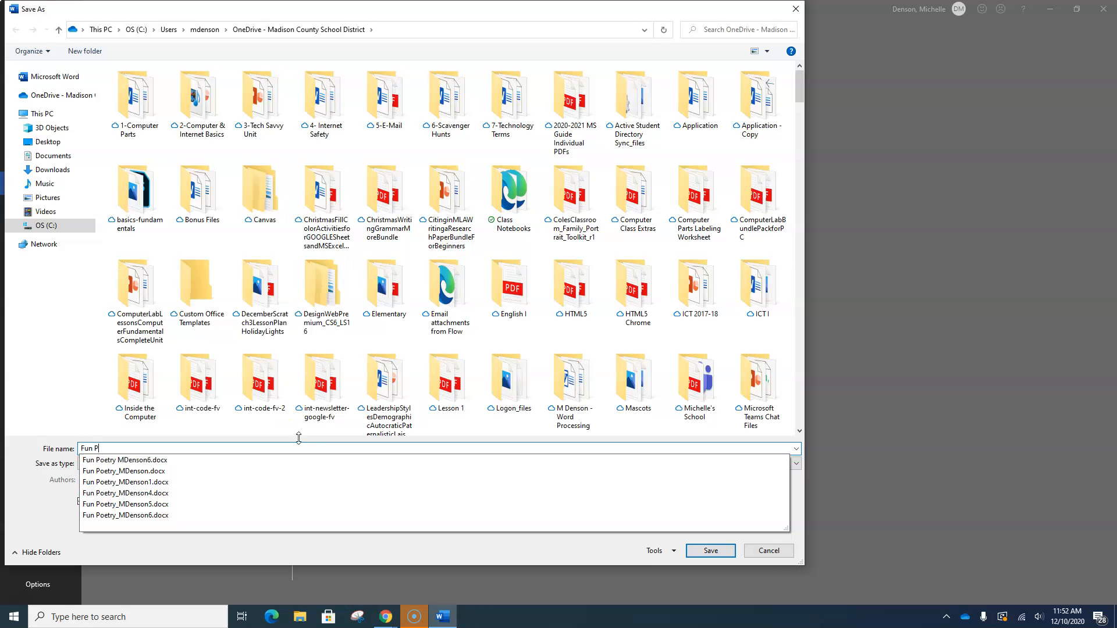
{"action": "type", "text": "oetry_MDenson"}
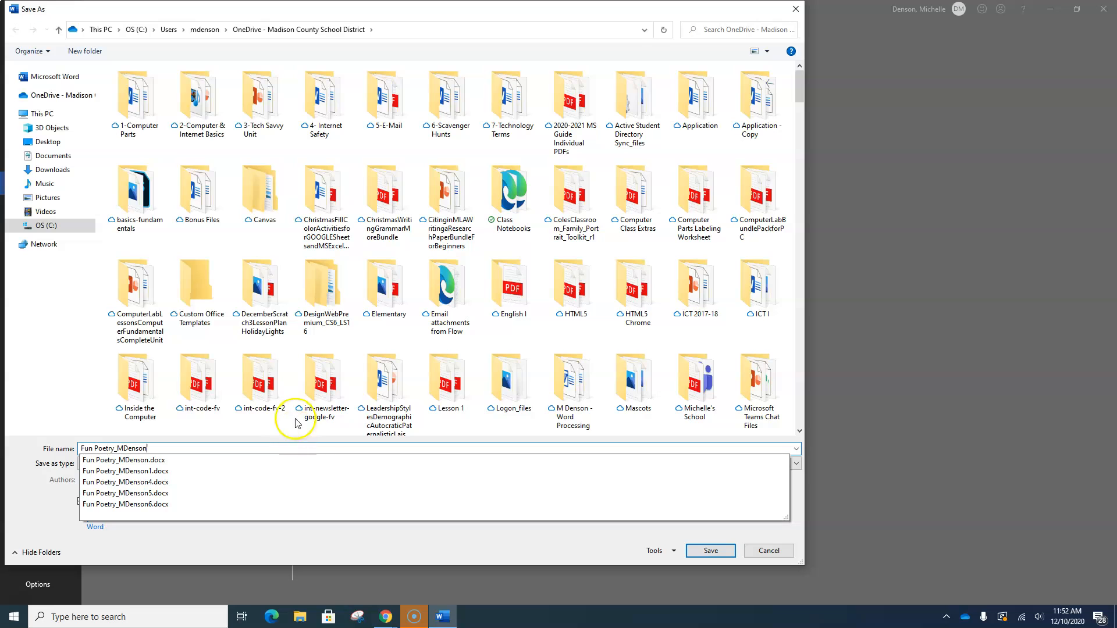
{"action": "left_click", "coordinate": [708, 552]}
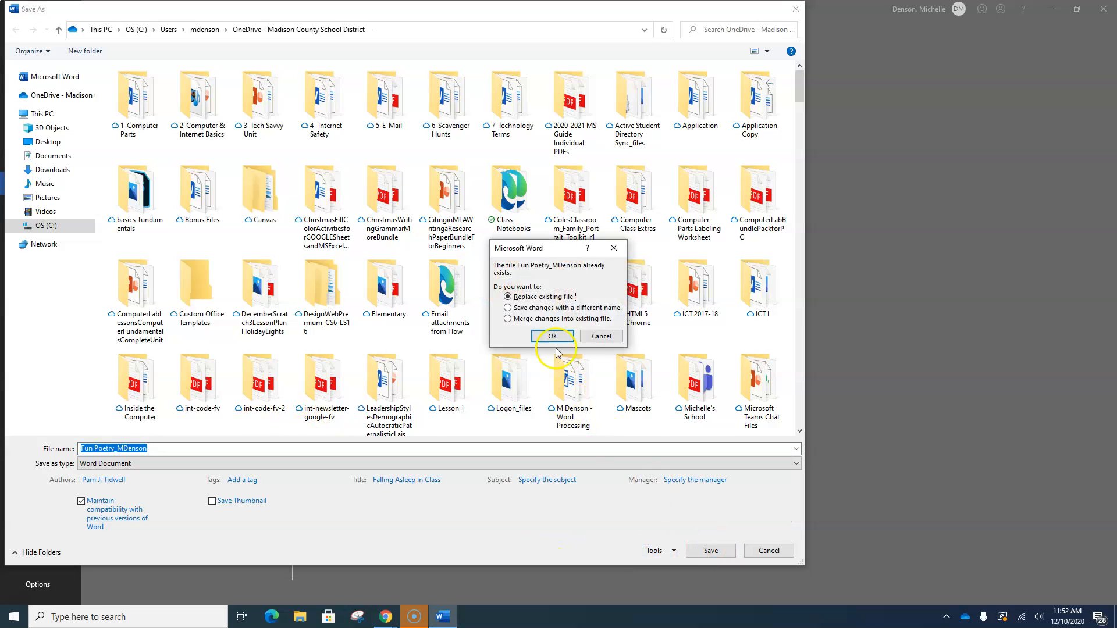
{"action": "left_click", "coordinate": [551, 337]}
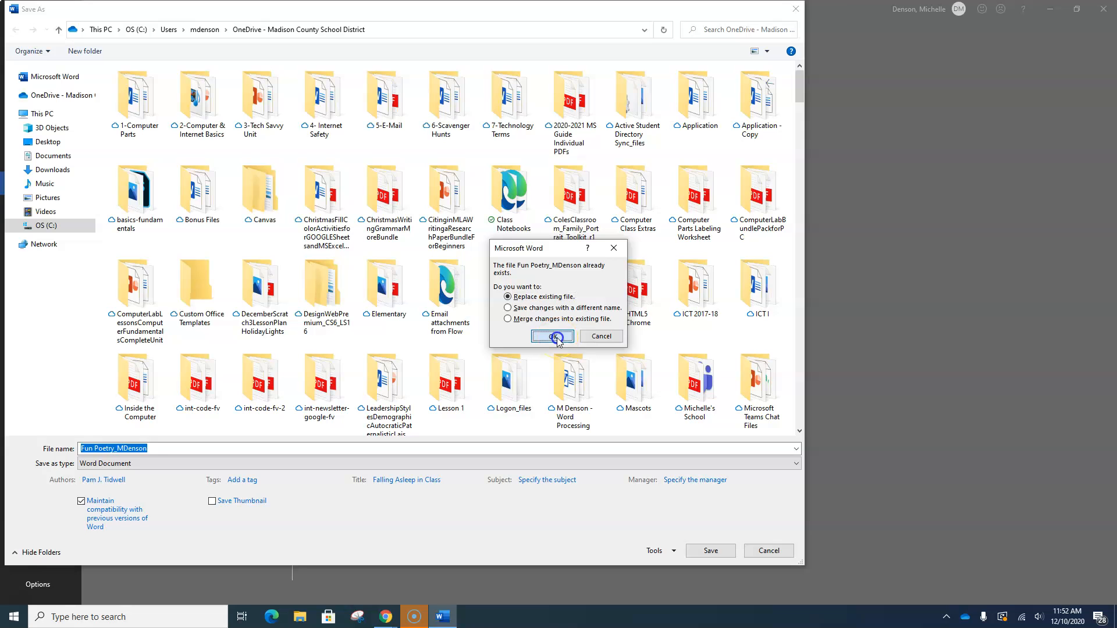